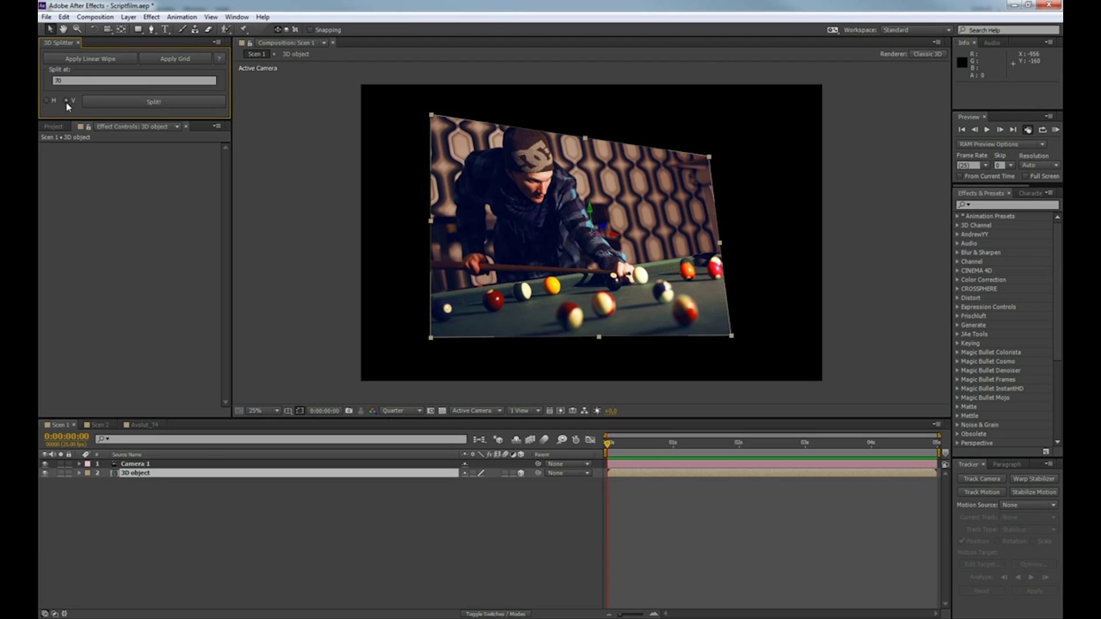
Step: Split the 3D object layer vertically at 70 percent and try rotating the right piece in 3D
{"action": "left_click", "coordinate": [77, 80]}
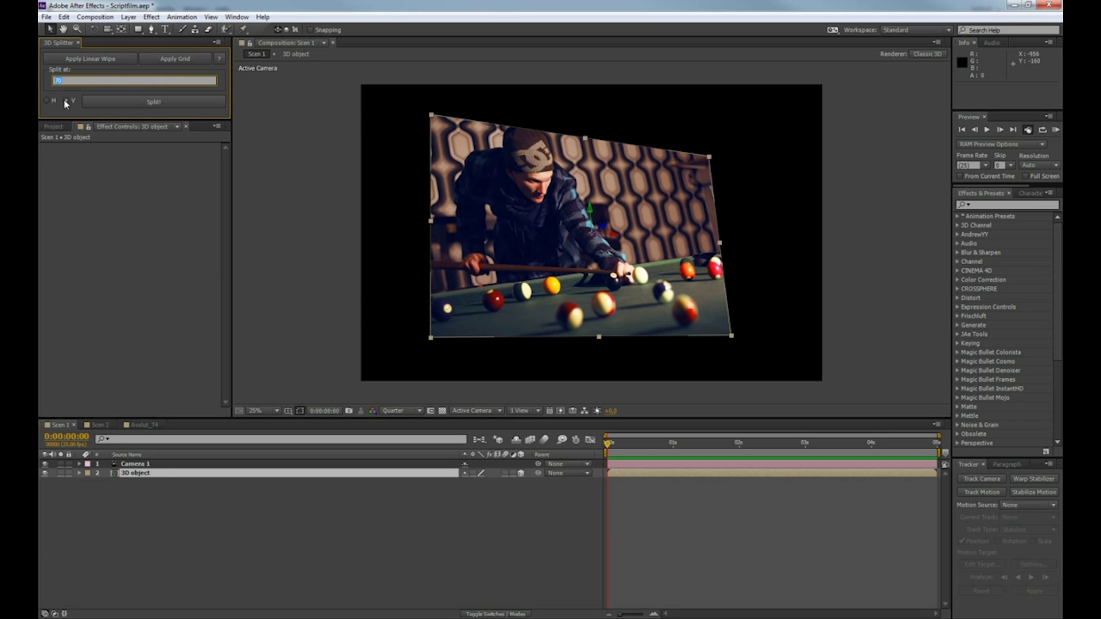
{"action": "left_click", "coordinate": [137, 99]}
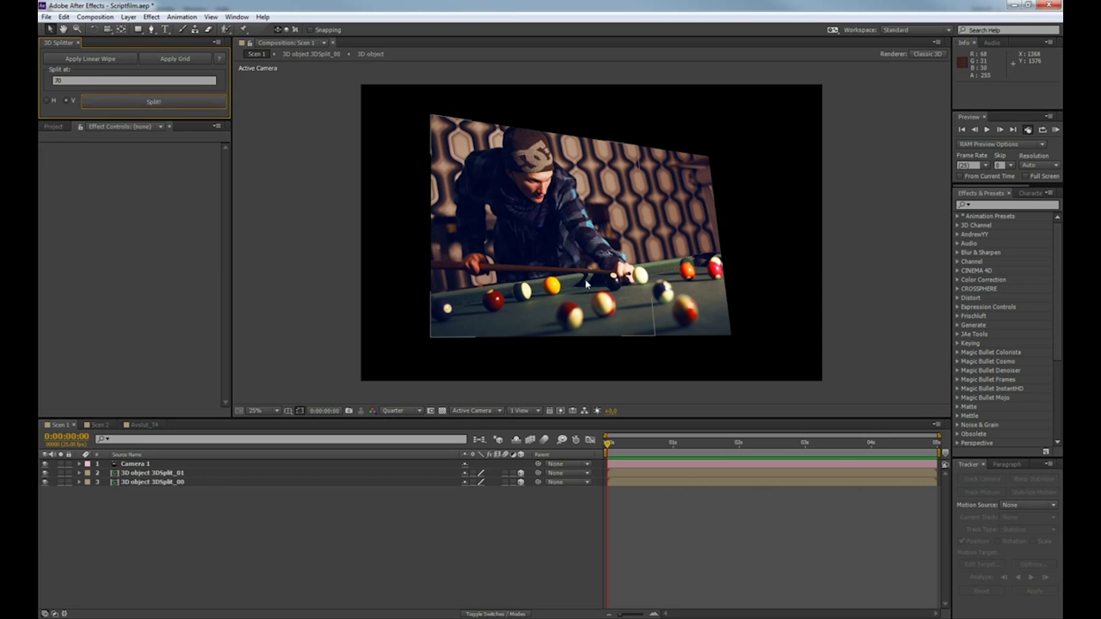
{"action": "left_click", "coordinate": [678, 178]}
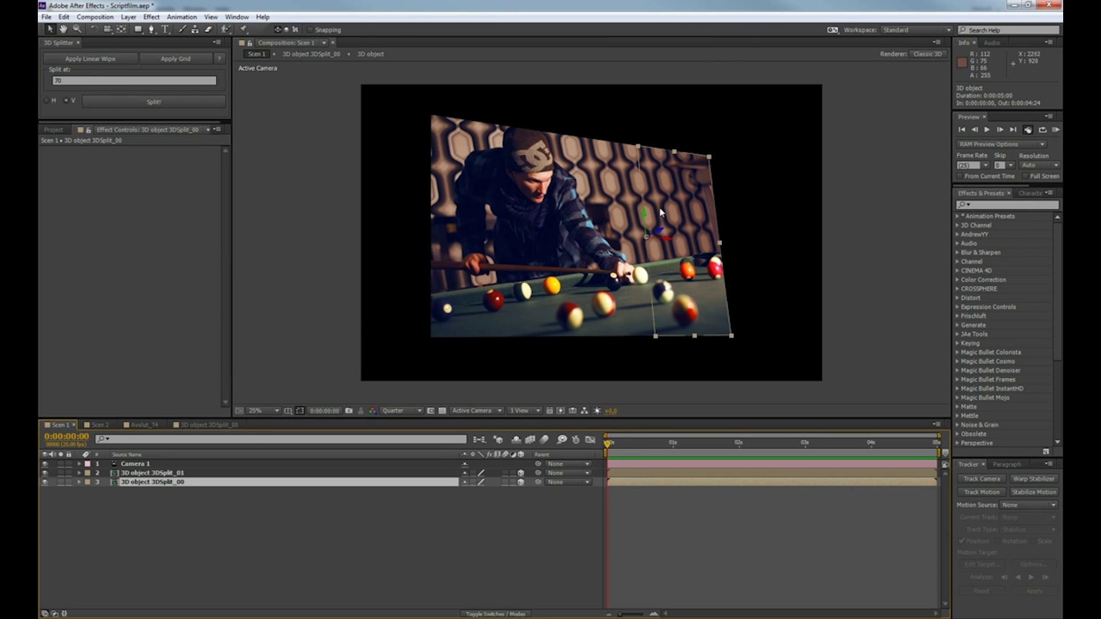
{"action": "key", "text": "w"}
{"action": "left_click_drag", "start_coordinate": [654, 214], "coordinate": [575, 199]}
{"action": "key", "text": "v"}
{"action": "left_click", "coordinate": [576, 200]}
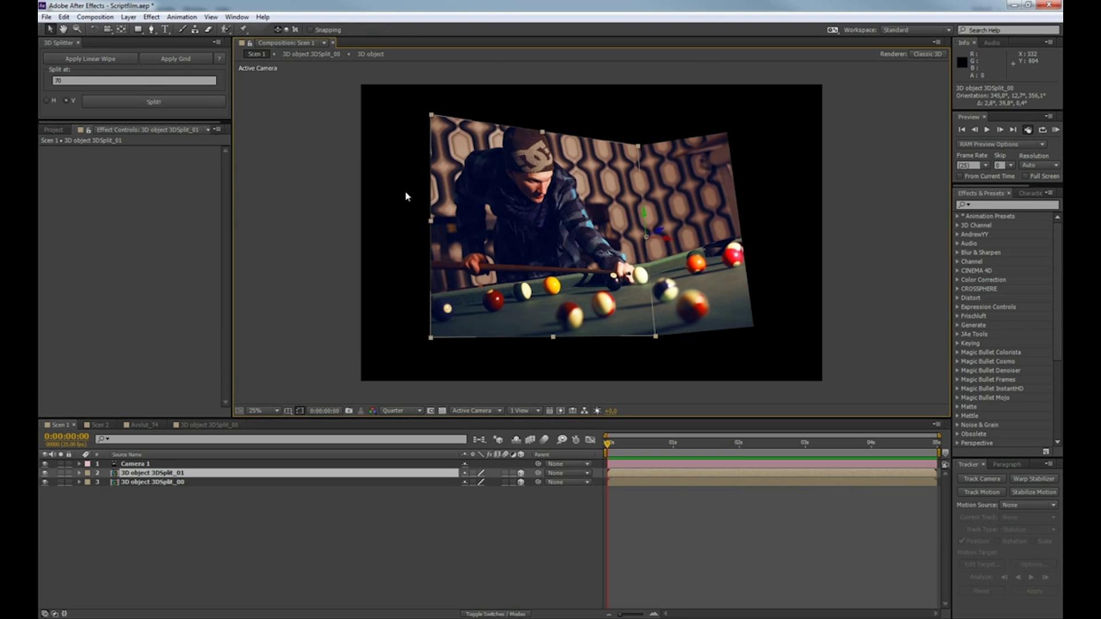
{"action": "key", "text": "ctrl+z"}
Step: Split the 3D object vertically at 30 percent and split again at 50 percent
{"action": "left_click", "coordinate": [90, 80]}
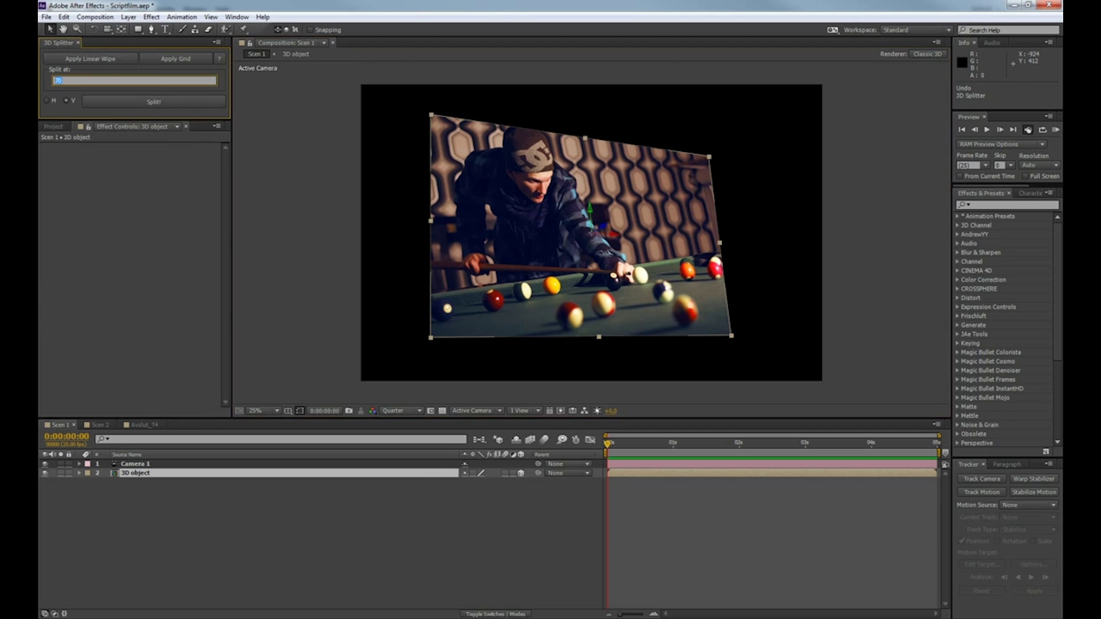
{"action": "type", "text": "30"}
{"action": "left_click", "coordinate": [123, 102]}
{"action": "left_click", "coordinate": [69, 80]}
{"action": "type", "text": "50"}
{"action": "left_click", "coordinate": [115, 99]}
Step: Rotate two of the split pieces in 3D around their split edges
{"action": "left_click", "coordinate": [475, 202]}
{"action": "key", "text": "w"}
{"action": "left_click_drag", "start_coordinate": [519, 210], "coordinate": [473, 215]}
{"action": "left_click", "coordinate": [640, 214]}
{"action": "key", "text": "c"}
{"action": "left_click_drag", "start_coordinate": [631, 213], "coordinate": [583, 218]}
{"action": "key", "text": "v"}
Step: Undo the rotations and splits back to the single 3D object layer
{"action": "key", "text": "ctrl+z"}
{"action": "key", "text": "ctrl+z"}
{"action": "key", "text": "ctrl+z"}
{"action": "key", "text": "ctrl+z"}
{"action": "key", "text": "ctrl+z"}
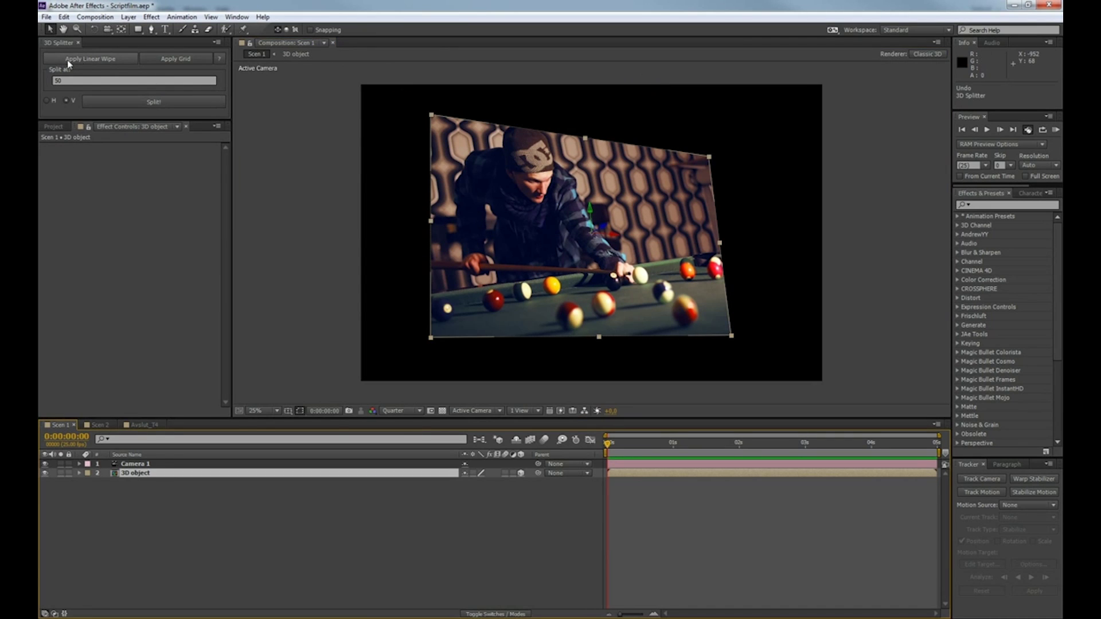
Step: Apply Linear Wipe to the 3D object layer with Transition Completion 68% and split it at the wipe
{"action": "left_click", "coordinate": [90, 59]}
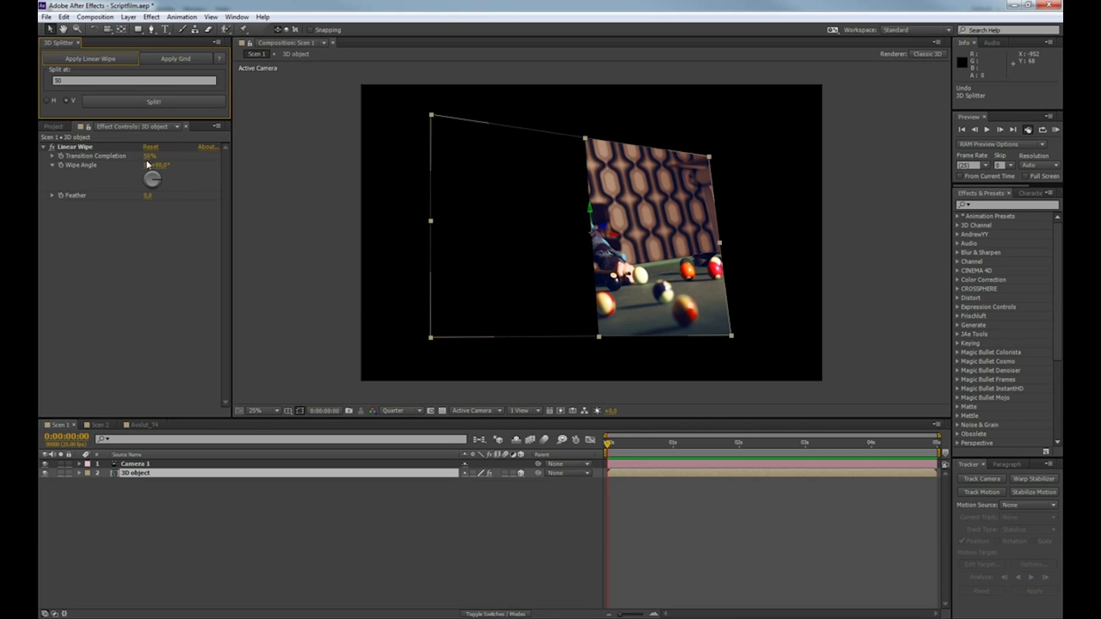
{"action": "left_click_drag", "start_coordinate": [149, 156], "coordinate": [158, 157]}
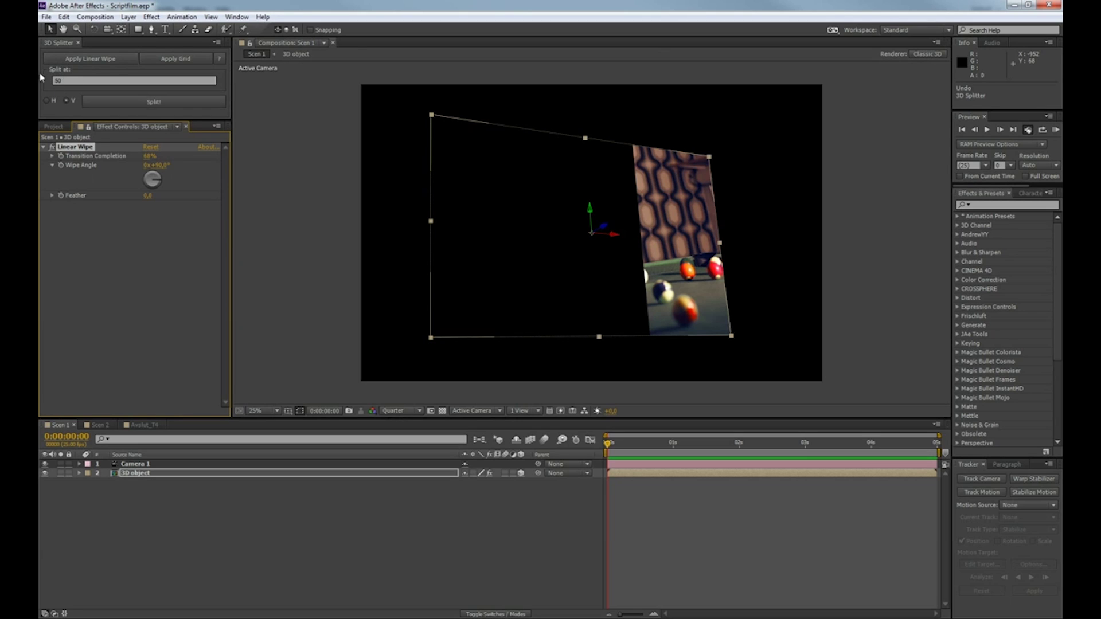
{"action": "left_click", "coordinate": [172, 102]}
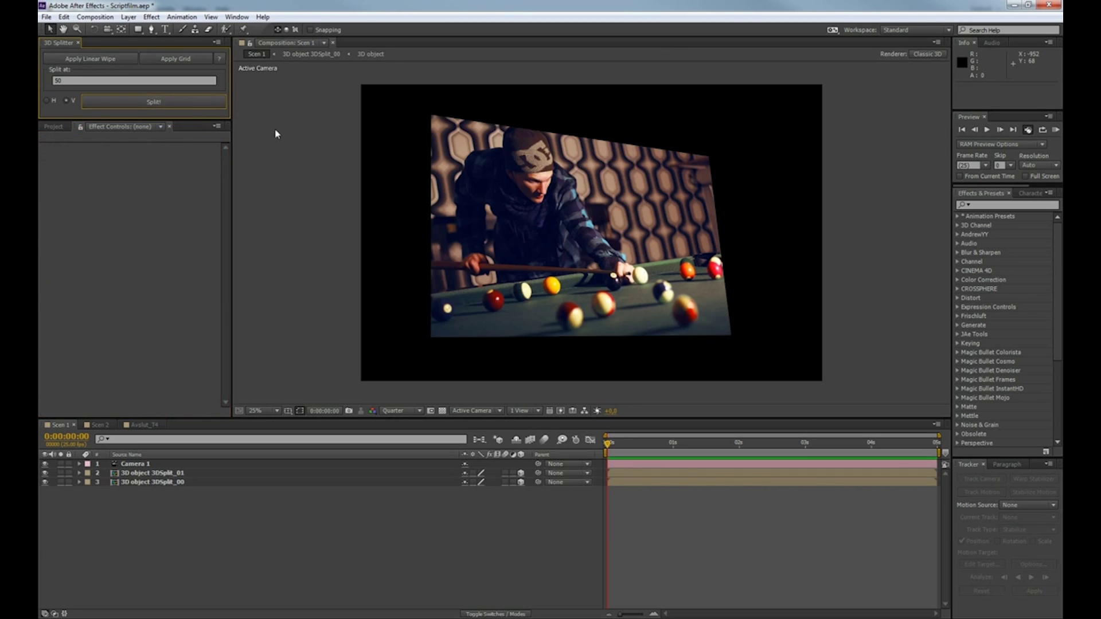
Step: Try rotating the right piece in 3D, and undo the rotation, the split and the Linear Wipe
{"action": "left_click", "coordinate": [674, 215]}
{"action": "key", "text": "w"}
{"action": "left_click_drag", "start_coordinate": [667, 222], "coordinate": [646, 214]}
{"action": "key", "text": "ctrl+z"}
{"action": "key", "text": "ctrl+z"}
{"action": "key", "text": "ctrl+z"}
{"action": "key", "text": "v"}
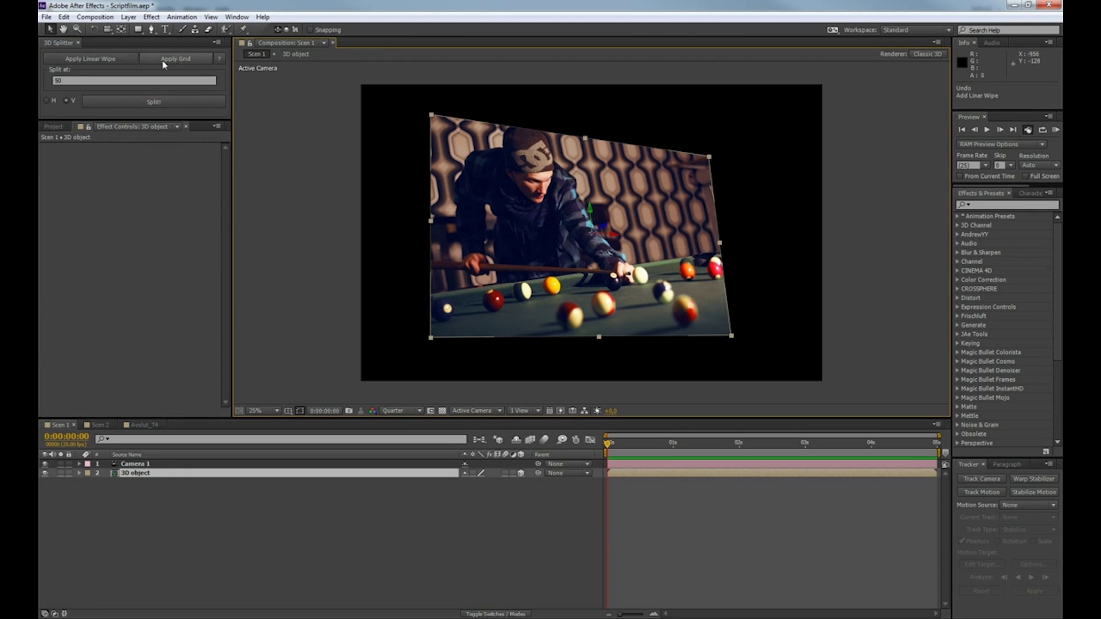
Step: Apply the Grid effect to the 3D object layer, and undo it
{"action": "left_click", "coordinate": [175, 60]}
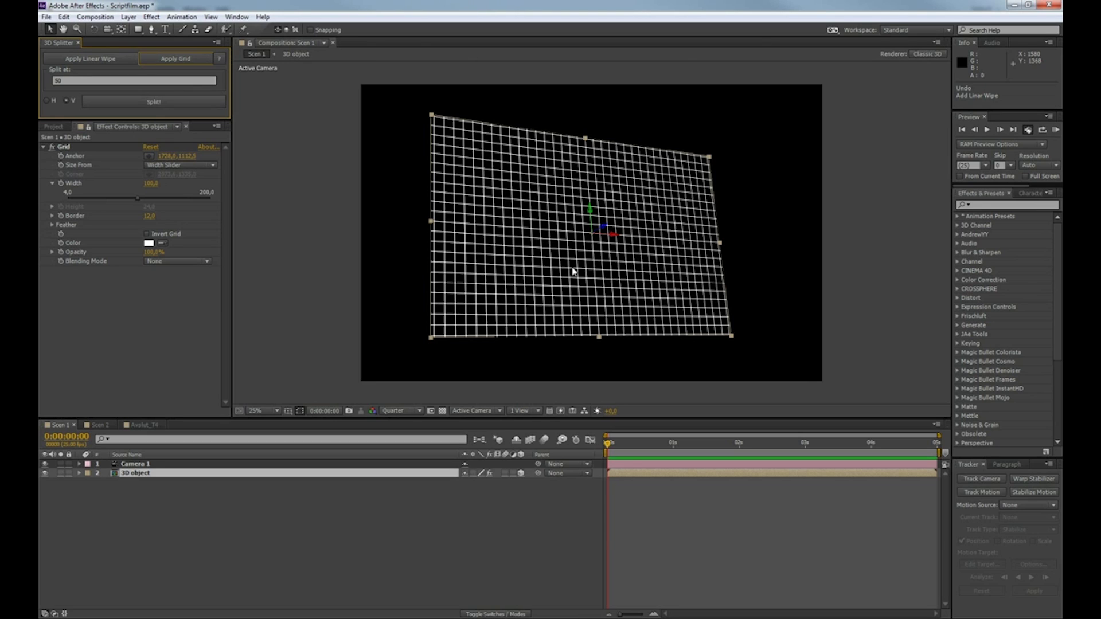
{"action": "key", "text": "ctrl+z"}
Step: Hide the "Split at:" box through the 3D Splitter settings, show it again, and close the settings
{"action": "left_click", "coordinate": [221, 60]}
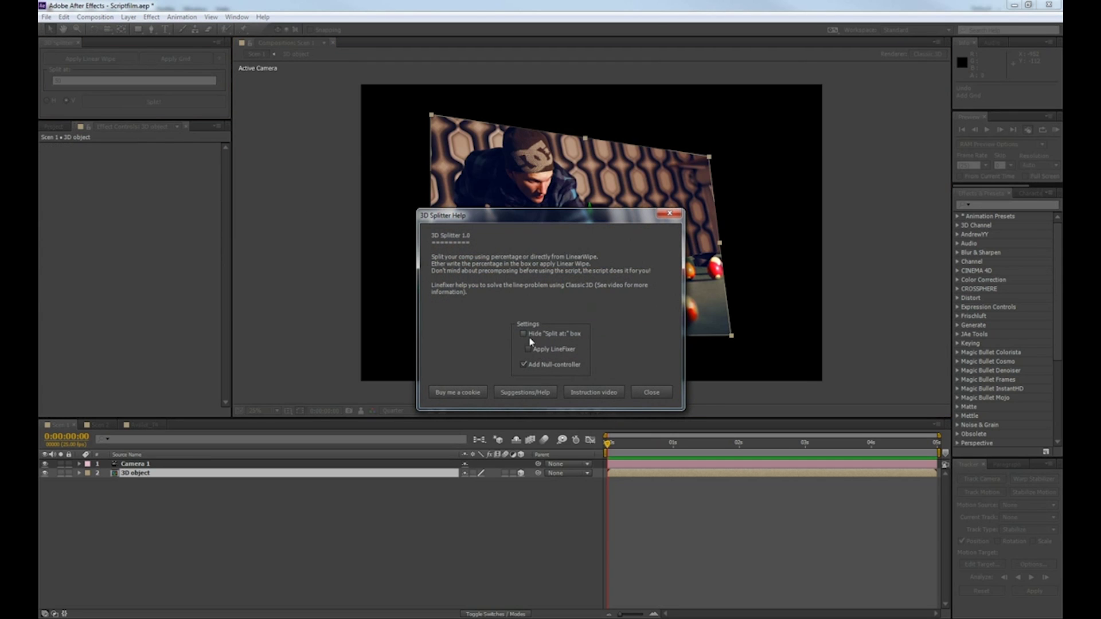
{"action": "left_click", "coordinate": [561, 336]}
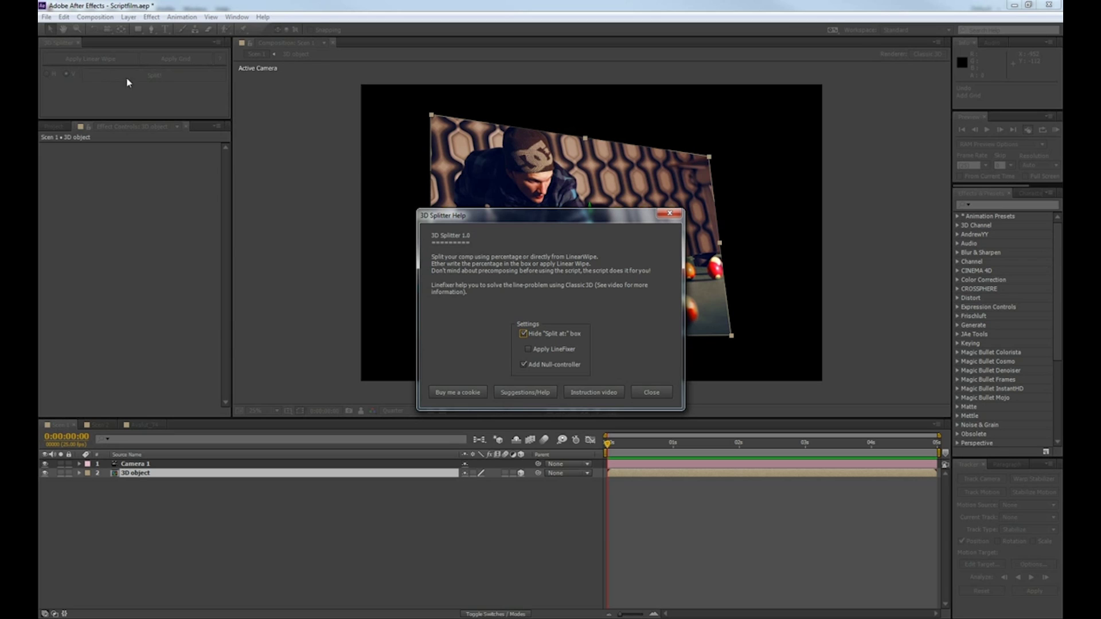
{"action": "left_click", "coordinate": [553, 334]}
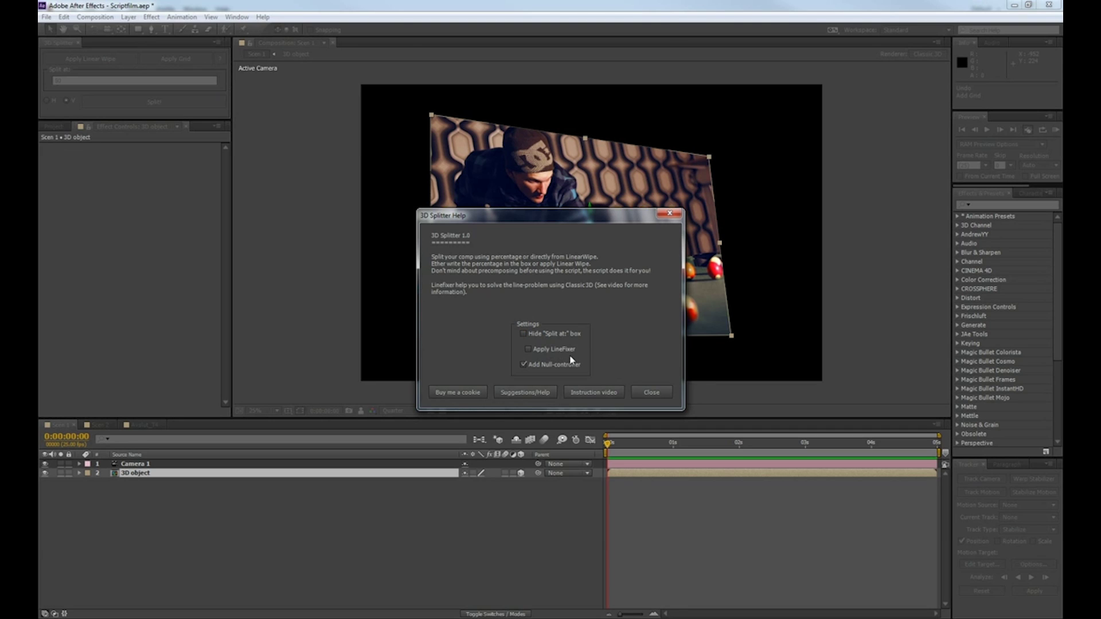
{"action": "left_click", "coordinate": [670, 213]}
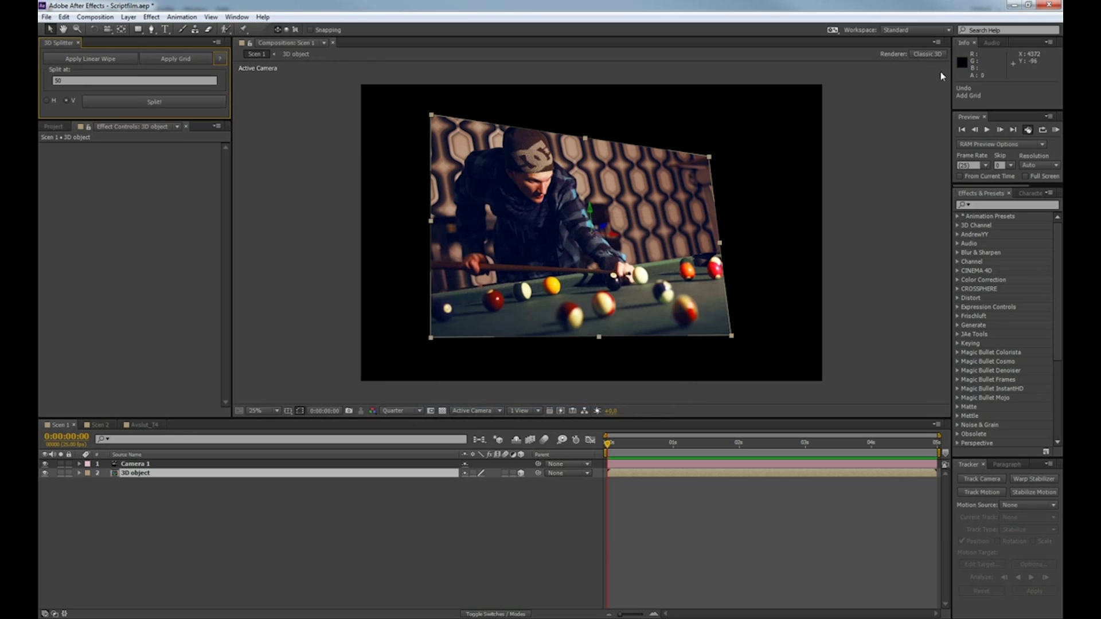
Step: Split the 3D object layer vertically at 50 percent and examine the seam between the pieces up close
{"action": "left_click", "coordinate": [170, 102]}
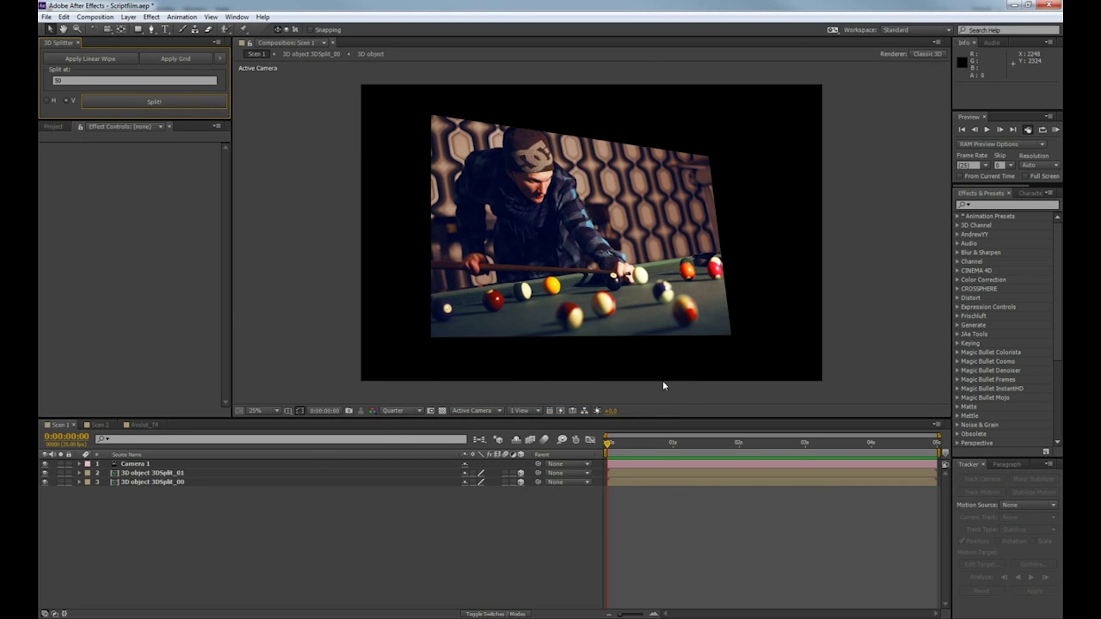
{"action": "scroll", "coordinate": [605, 304], "scroll_direction": "up", "scroll_amount": 4}
{"action": "scroll", "coordinate": [606, 304], "scroll_direction": "up", "scroll_amount": 3}
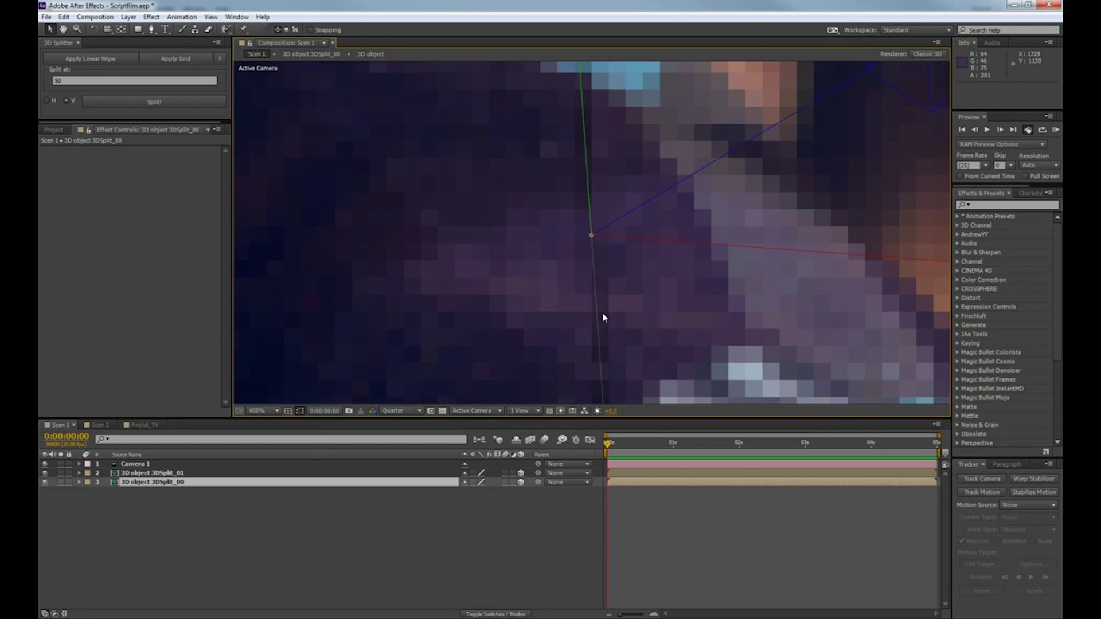
{"action": "scroll", "coordinate": [621, 319], "scroll_direction": "down", "scroll_amount": 6}
{"action": "key", "text": "F2"}
{"action": "scroll", "coordinate": [612, 313], "scroll_direction": "up", "scroll_amount": 5}
{"action": "scroll", "coordinate": [609, 298], "scroll_direction": "down", "scroll_amount": 3}
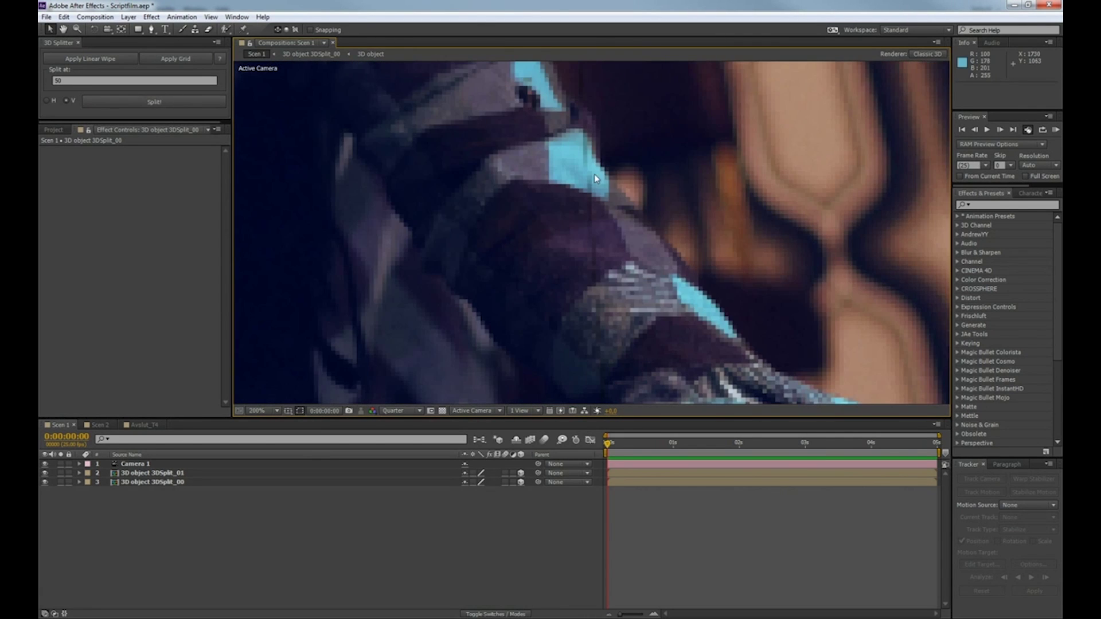
{"action": "scroll", "coordinate": [608, 280], "scroll_direction": "down", "scroll_amount": 2}
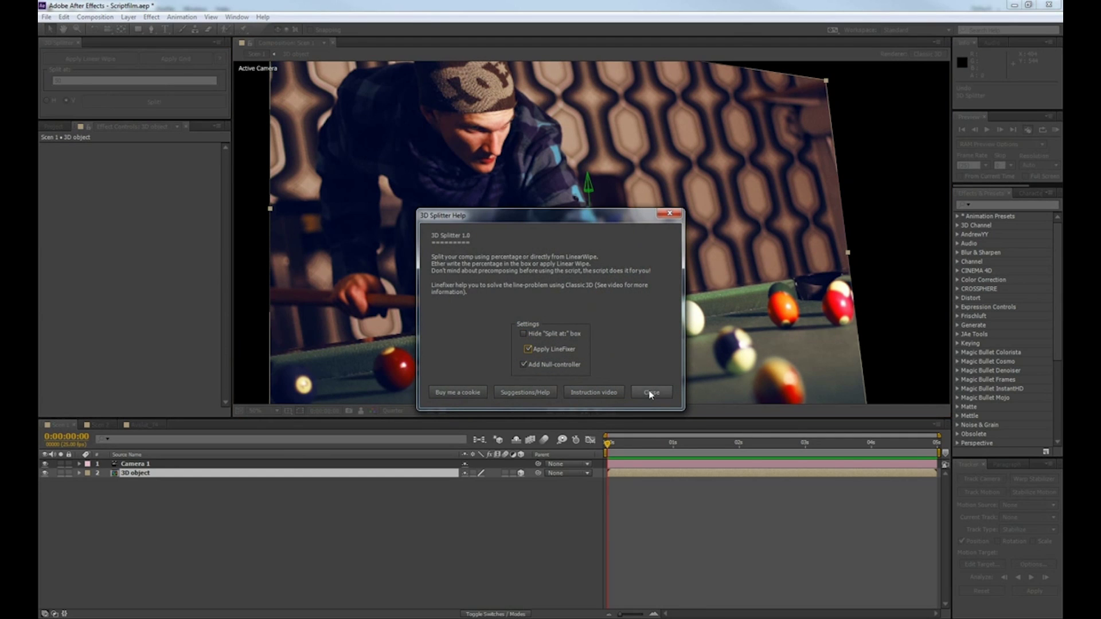
Step: Split the 3D object at 50 percent with Apply LineFixer enabled, and check the pieces' blending modes and seam
{"action": "left_click", "coordinate": [648, 392]}
{"action": "left_click", "coordinate": [179, 103]}
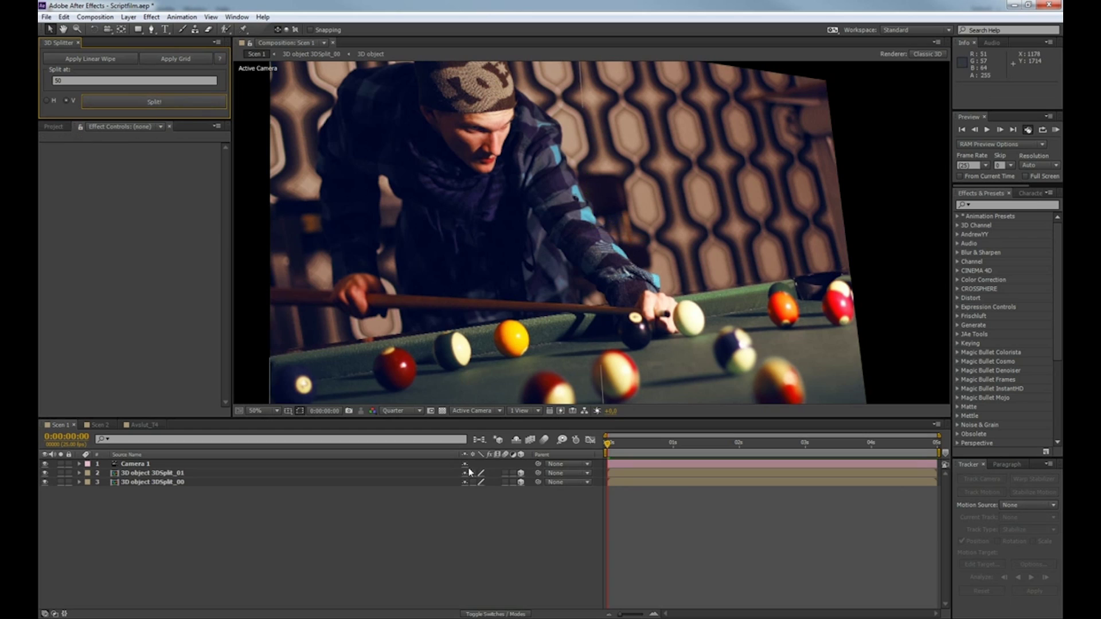
{"action": "left_click", "coordinate": [496, 614]}
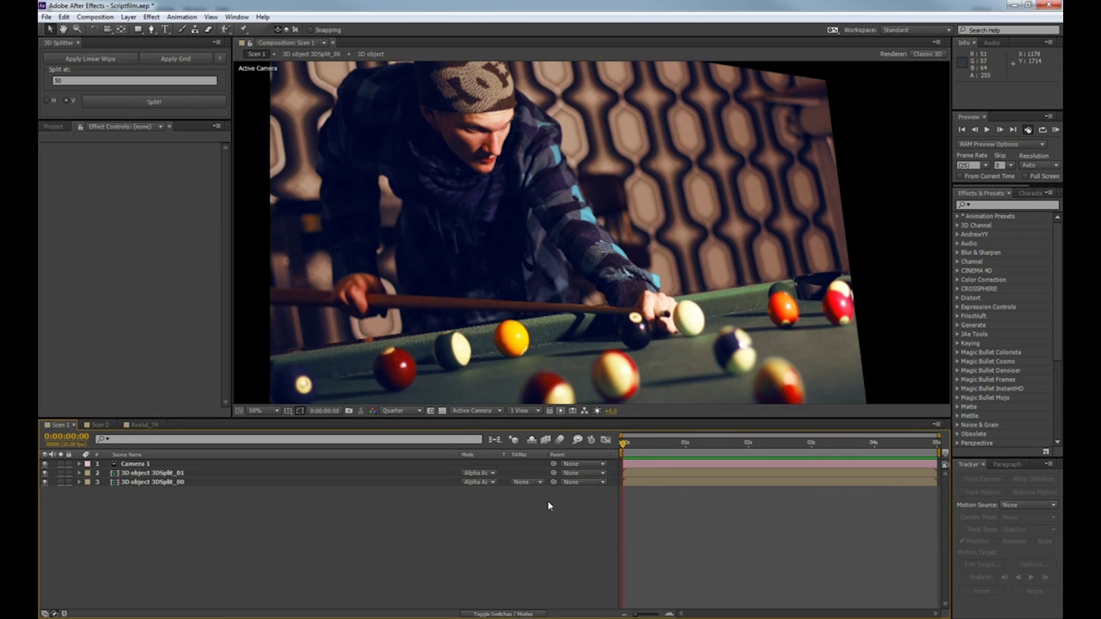
{"action": "left_click", "coordinate": [489, 474]}
{"action": "left_click", "coordinate": [479, 481]}
{"action": "scroll", "coordinate": [638, 190], "scroll_direction": "up", "scroll_amount": 2}
{"action": "scroll", "coordinate": [559, 172], "scroll_direction": "down", "scroll_amount": 3}
{"action": "key", "text": "ctrl+z"}
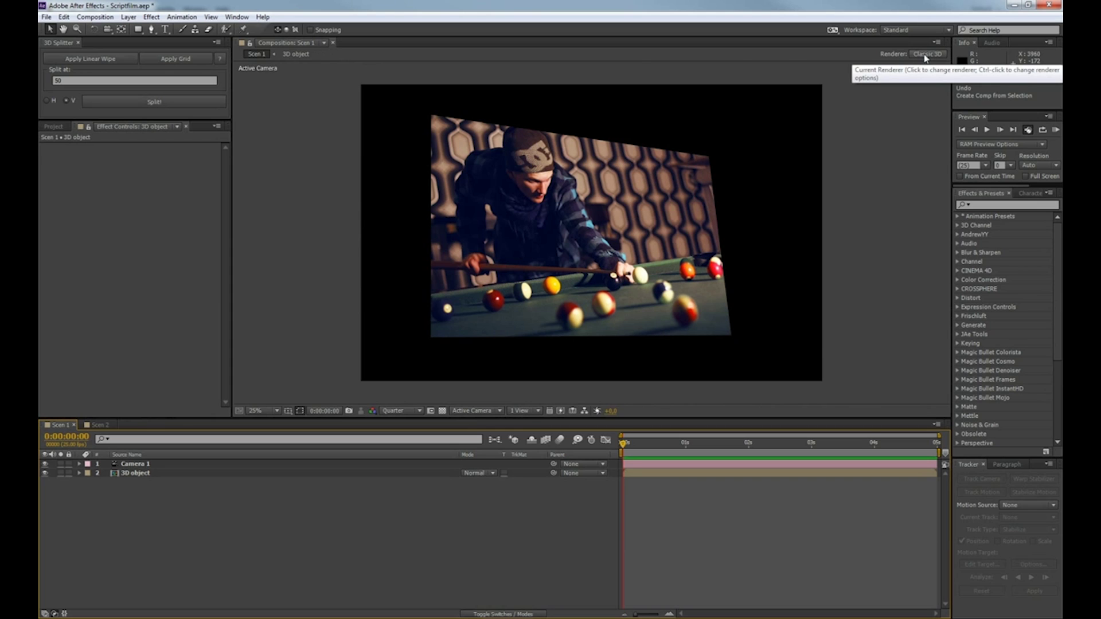
Step: Change the Scen 1 composition's renderer to Ray-traced 3D
{"action": "left_click", "coordinate": [924, 53]}
{"action": "left_click", "coordinate": [251, 270]}
{"action": "left_click", "coordinate": [254, 295]}
{"action": "left_click", "coordinate": [324, 406]}
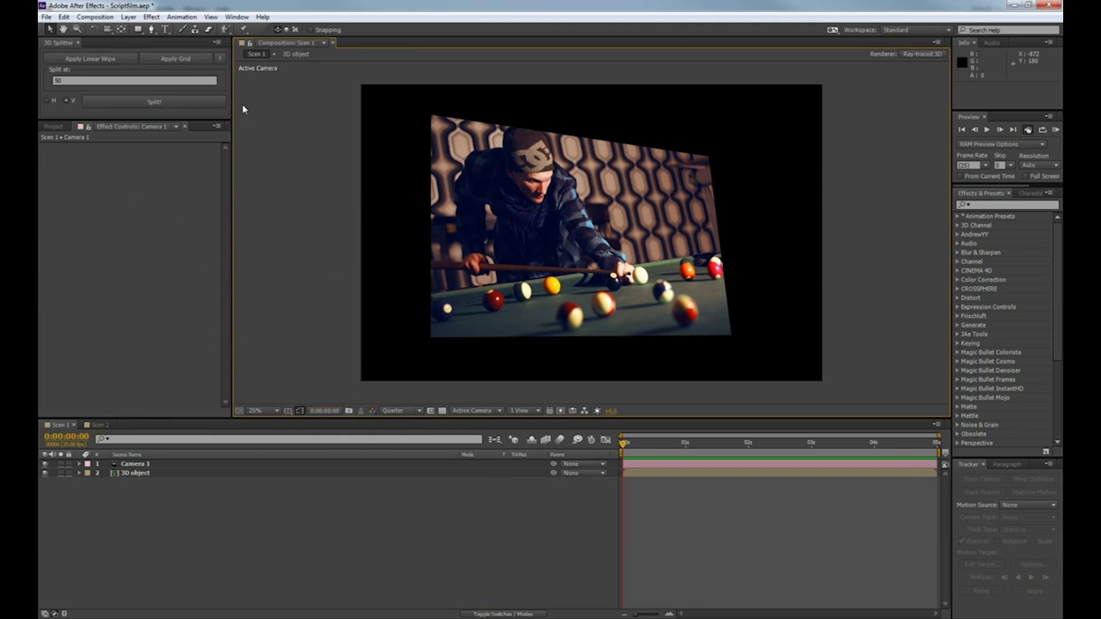
Step: Disable Apply LineFixer in the 3D Splitter settings and close them
{"action": "left_click", "coordinate": [221, 58]}
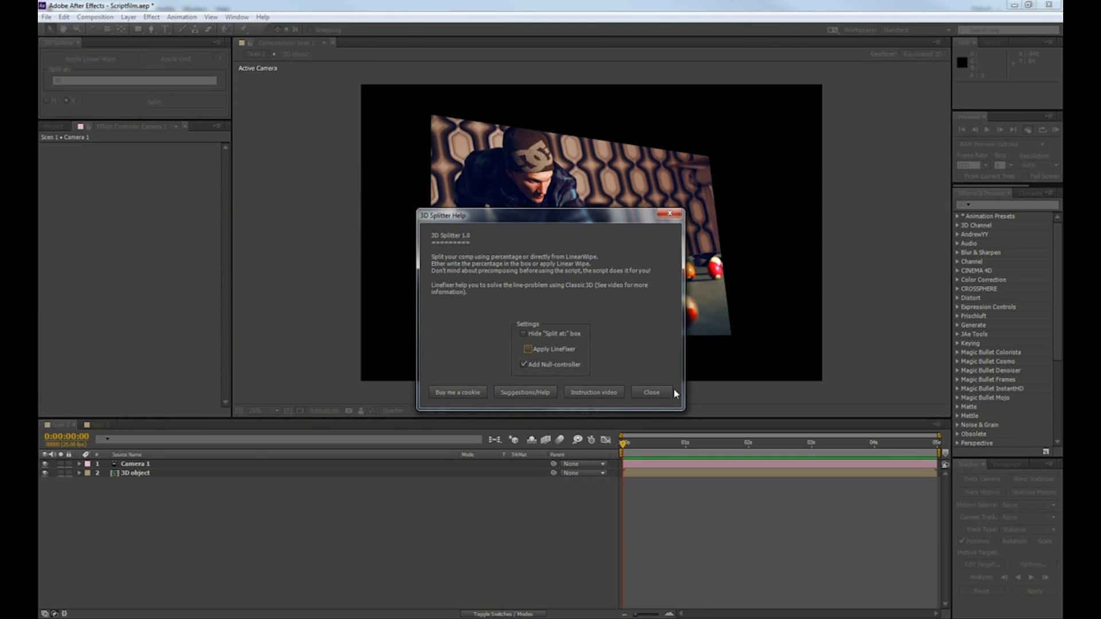
{"action": "left_click", "coordinate": [654, 392]}
Step: Select the 3D object layer, split it vertically at 50 percent under Ray-traced 3D, and examine the seam
{"action": "left_click", "coordinate": [191, 101]}
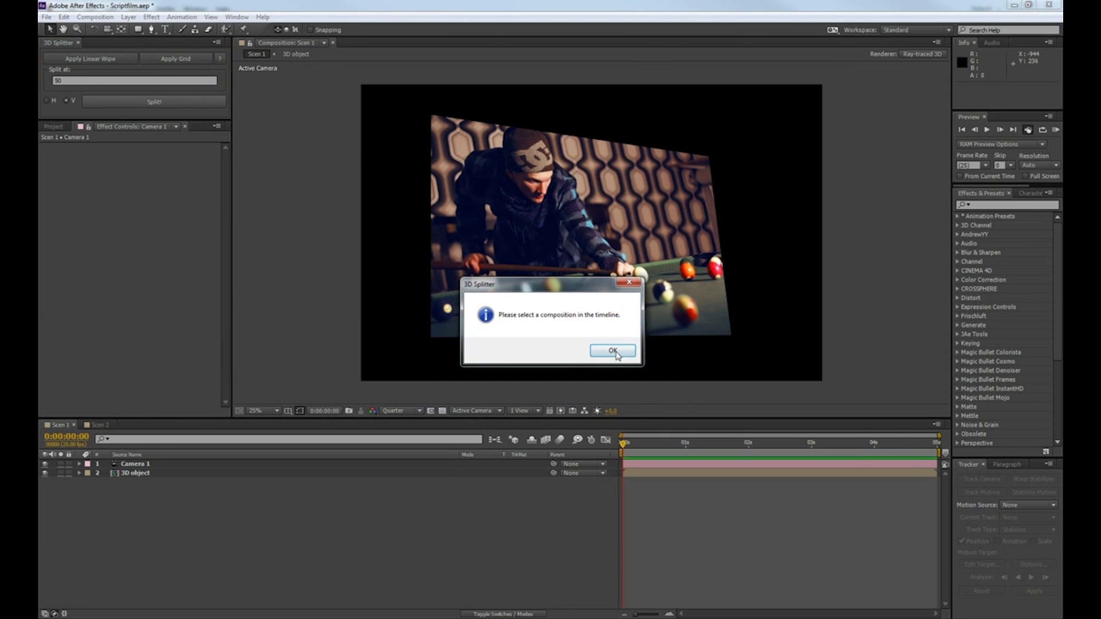
{"action": "left_click", "coordinate": [612, 351]}
{"action": "left_click", "coordinate": [333, 475]}
{"action": "left_click", "coordinate": [187, 101]}
{"action": "scroll", "coordinate": [628, 239], "scroll_direction": "up", "scroll_amount": 4}
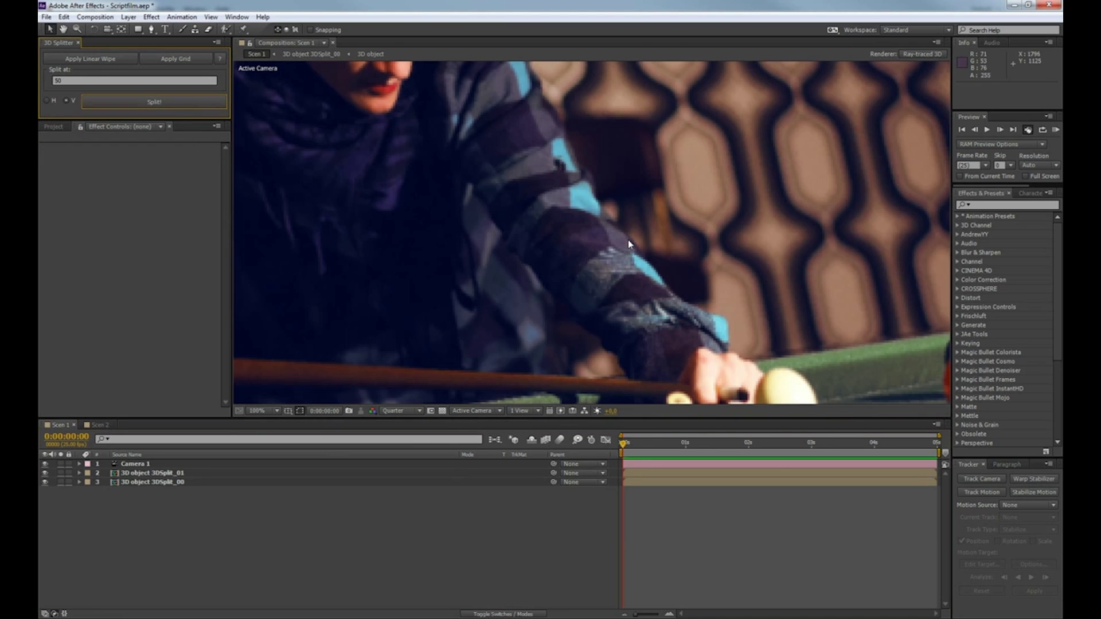
{"action": "left_click", "coordinate": [776, 209]}
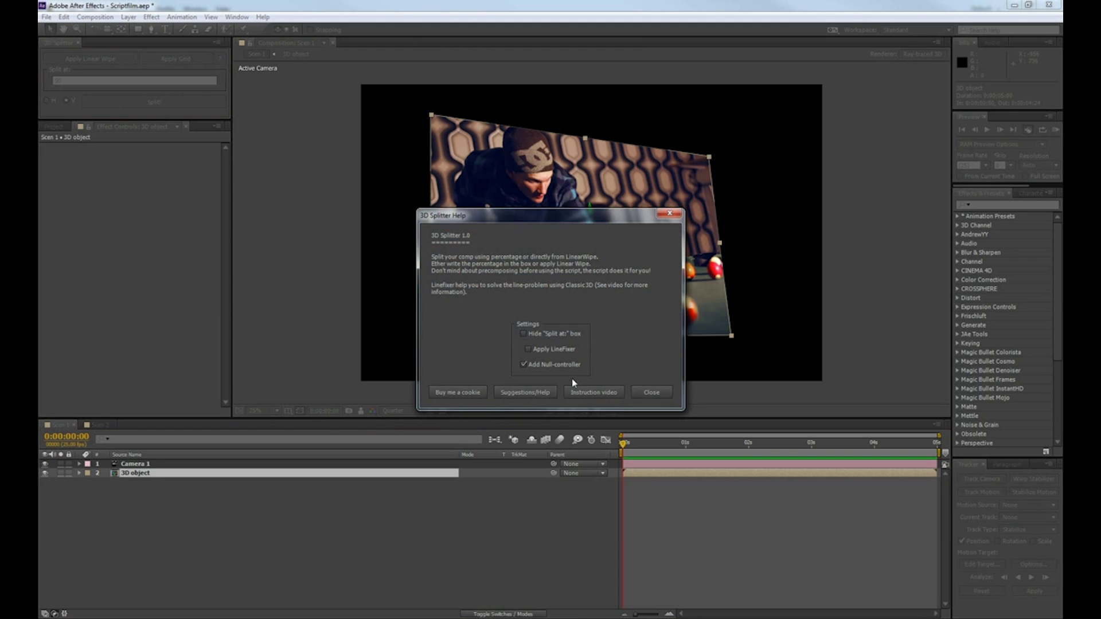
Step: Enable Add Null-controller in the 3D Splitter settings and split the 3D object layer vertically at 50 percent
{"action": "left_click", "coordinate": [538, 369]}
{"action": "left_click", "coordinate": [654, 393]}
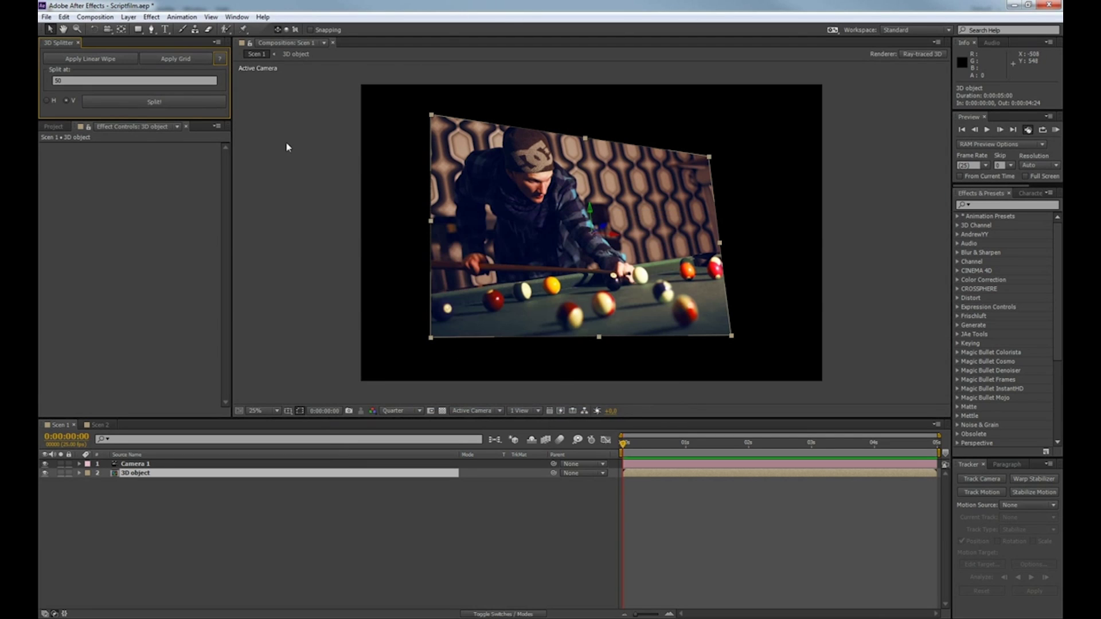
{"action": "left_click", "coordinate": [208, 105]}
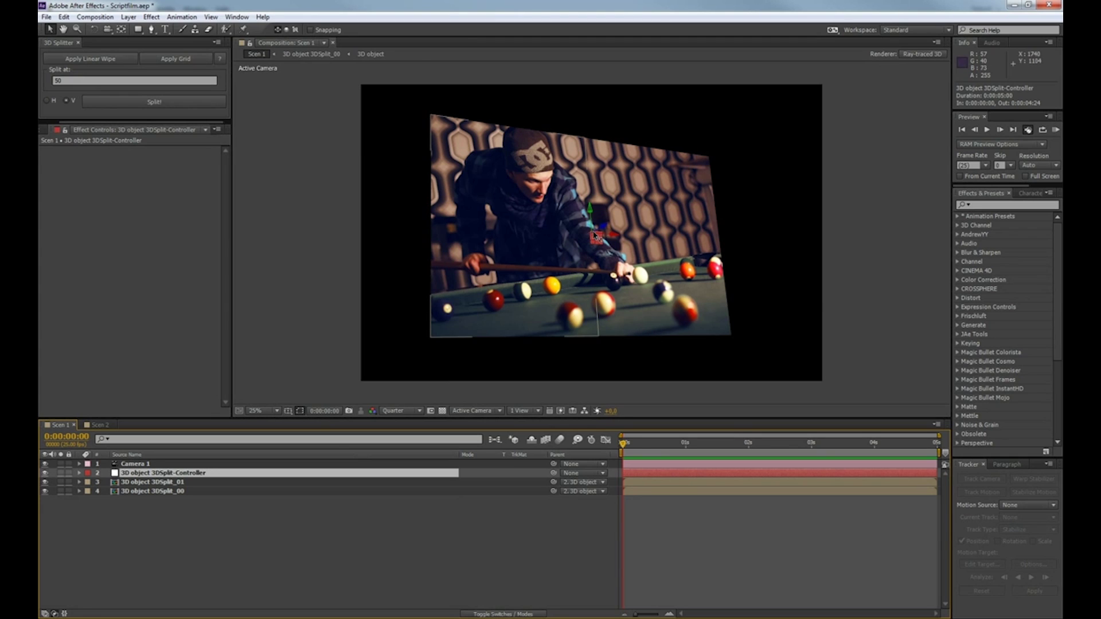
Step: Rotate the left piece 3DSplit_01 in 3D and split it again vertically at 50 percent
{"action": "left_click", "coordinate": [261, 482]}
{"action": "key", "text": "w"}
{"action": "left_click_drag", "start_coordinate": [589, 210], "coordinate": [539, 212]}
{"action": "left_click", "coordinate": [154, 101]}
Step: Select all three split pieces and rotate them together in 3D
{"action": "left_click", "coordinate": [329, 500], "text": "ctrl"}
{"action": "left_click", "coordinate": [332, 491], "text": "ctrl"}
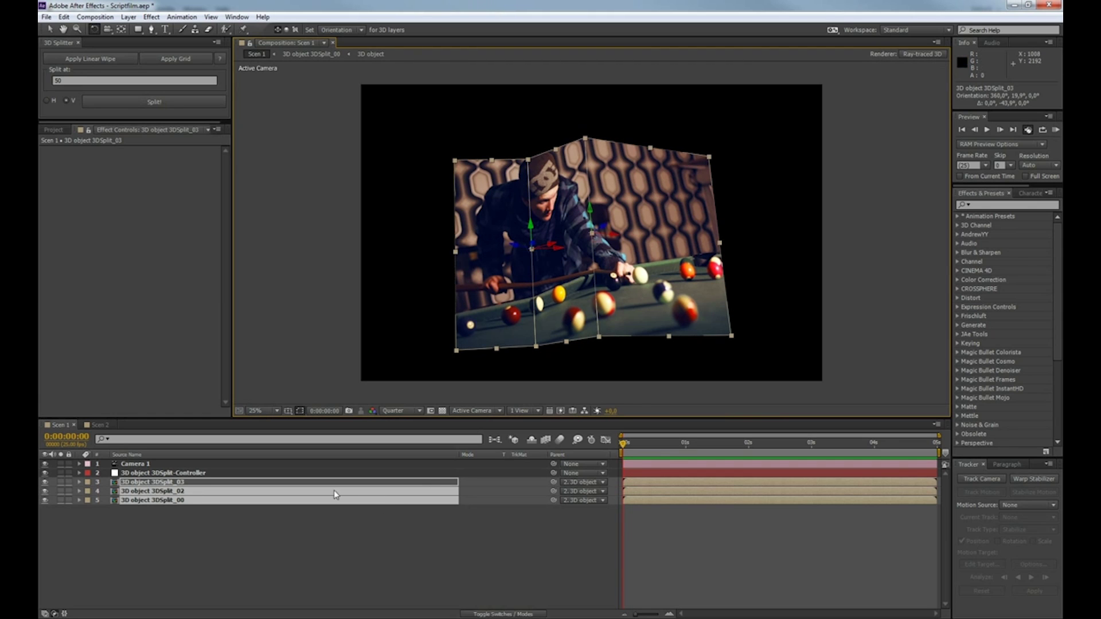
{"action": "left_click_drag", "start_coordinate": [530, 226], "coordinate": [601, 210]}
{"action": "key", "text": "ctrl+z"}
Step: Rotate the whole folded object with the 3DSplit-Controller null, and undo back to the unsplit layer
{"action": "left_click", "coordinate": [331, 472]}
{"action": "key", "text": "ctrl+z"}
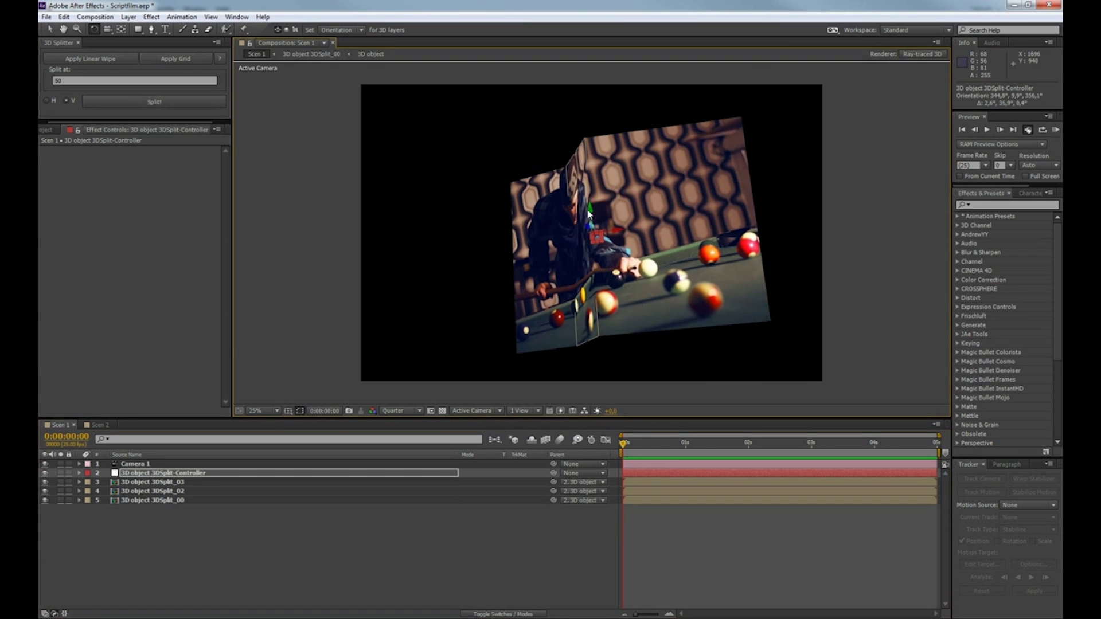
{"action": "key", "text": "ctrl+z"}
{"action": "key", "text": "ctrl+z"}
Step: Split the yellow, turquoise, blue and white solids in Scen 2 together vertically at 50 percent, naming the pre-comp Animation
{"action": "left_click", "coordinate": [96, 425]}
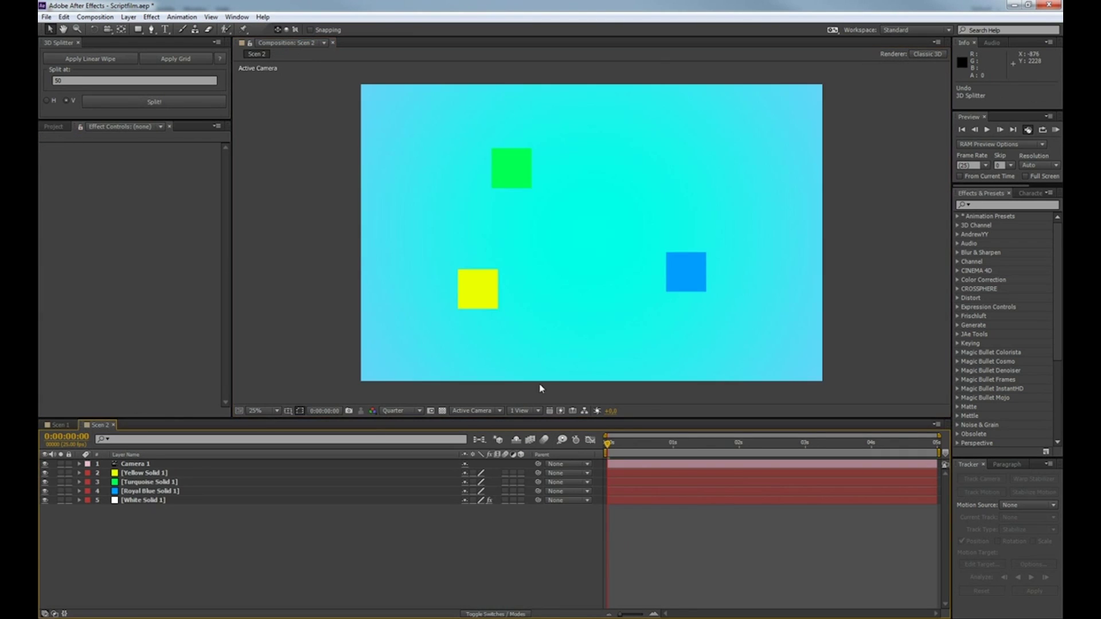
{"action": "left_click_drag", "start_coordinate": [612, 443], "coordinate": [800, 493]}
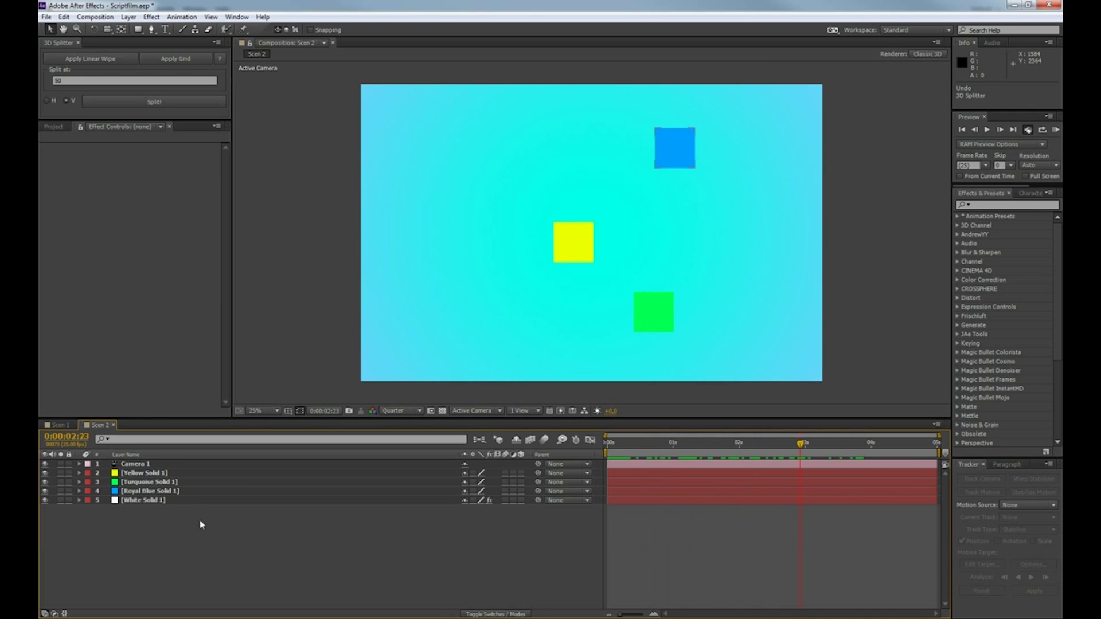
{"action": "left_click_drag", "start_coordinate": [192, 521], "coordinate": [169, 473]}
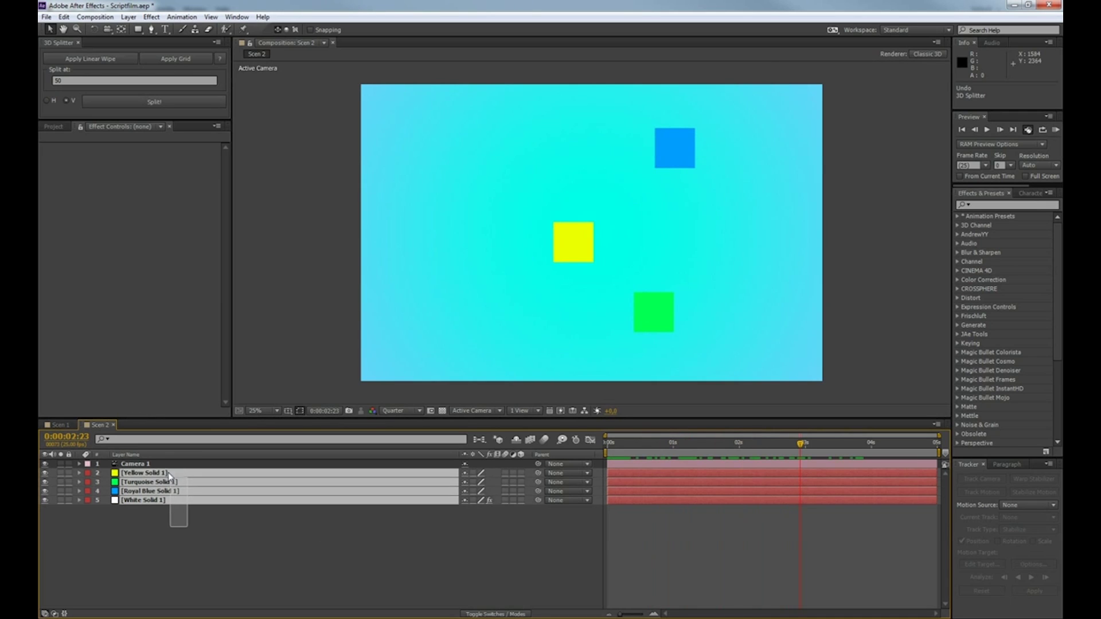
{"action": "left_click", "coordinate": [191, 100]}
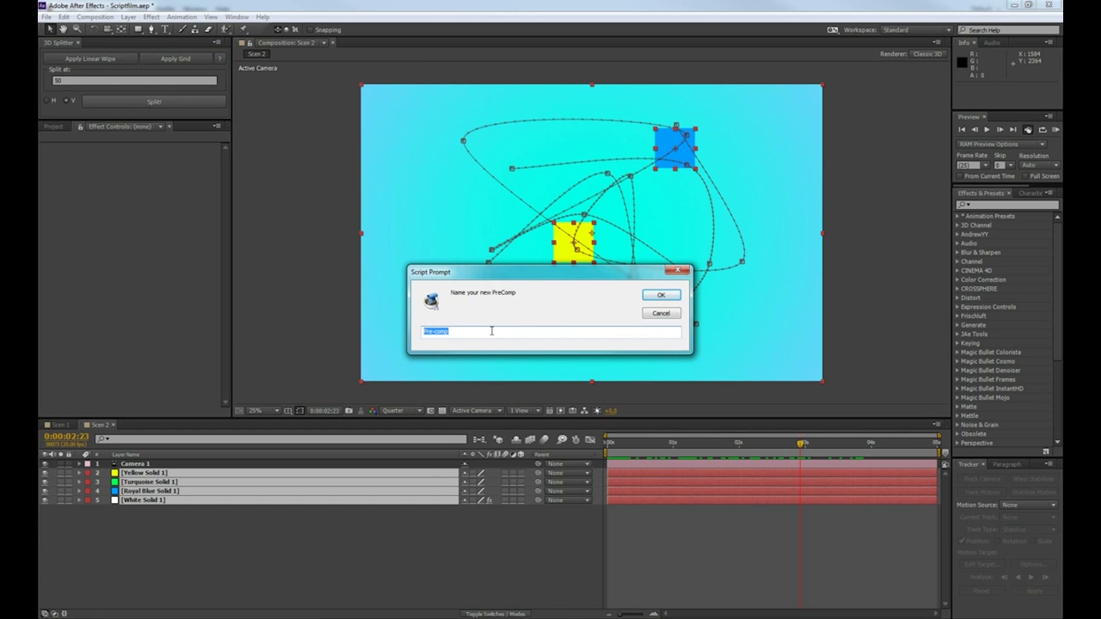
{"action": "type", "text": "Animation"}
{"action": "key", "text": "Return"}
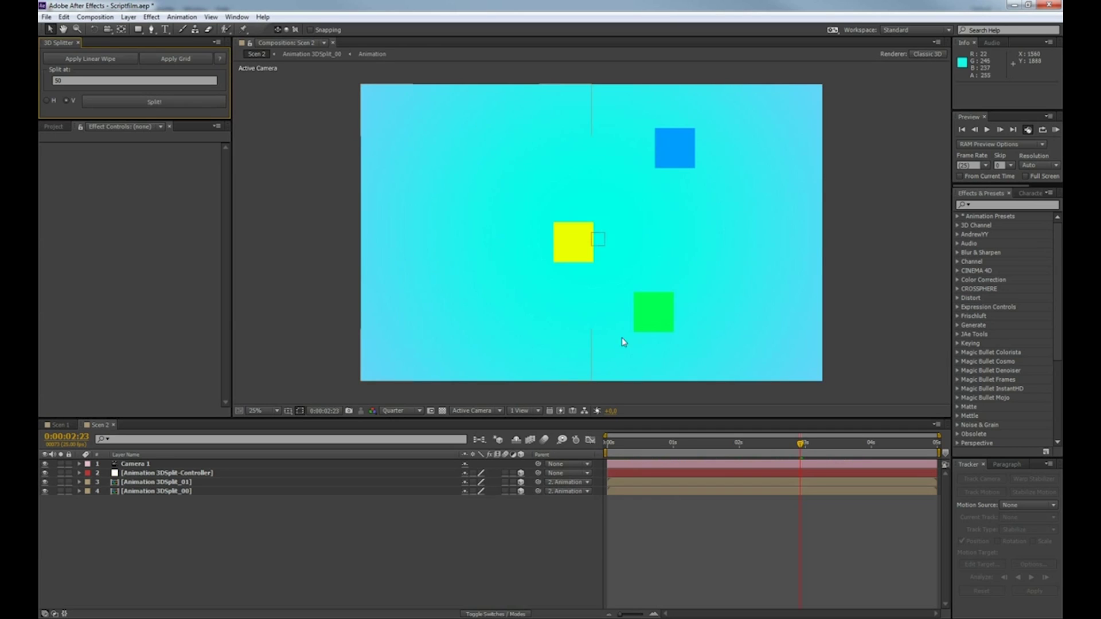
Step: Scrub back through the animation in Scen 2 to check how the moving boxes play across the split pieces
{"action": "left_click", "coordinate": [232, 482]}
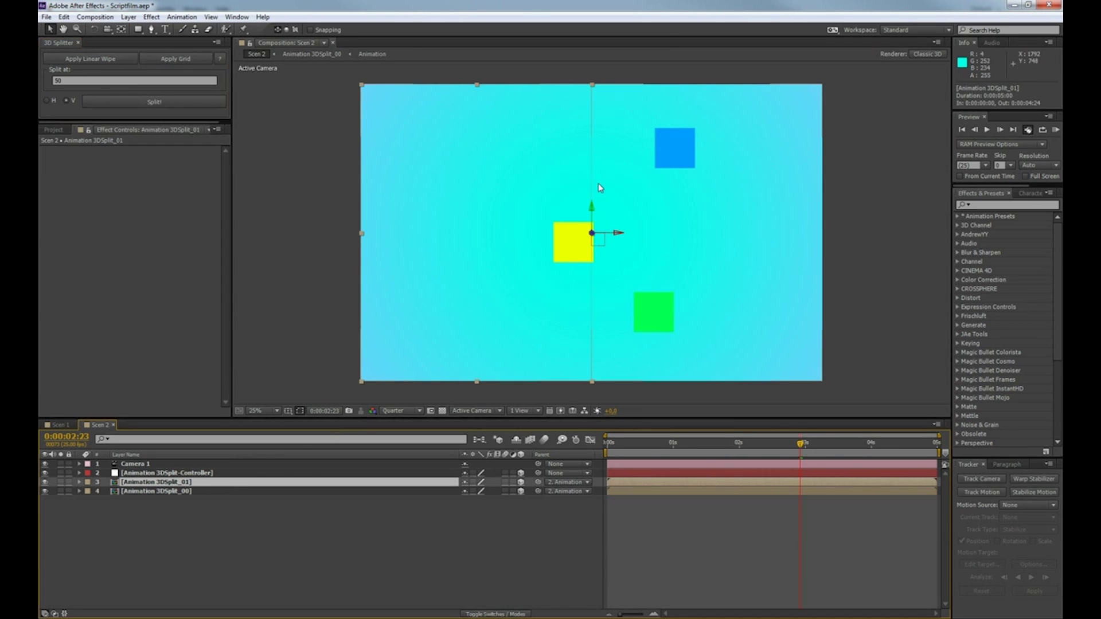
{"action": "key", "text": "Page_Up"}
{"action": "key", "text": "Page_Up"}
{"action": "key", "text": "Page_Up"}
{"action": "key", "text": "Page_Up"}
{"action": "key", "text": "Page_Up"}
{"action": "key", "text": "Page_Up"}
{"action": "key", "text": "Page_Up"}
{"action": "key", "text": "Page_Up"}
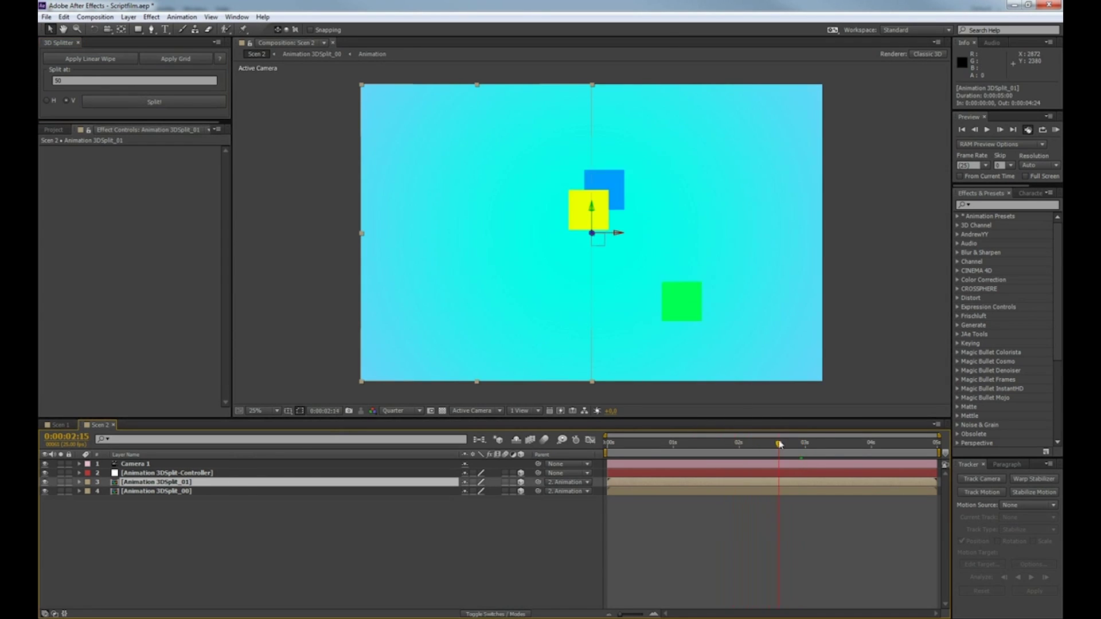
Step: Rotate the left piece Animation 3DSplit_01 in 3D and orbit the camera around the folded animation
{"action": "key", "text": "w"}
{"action": "left_click_drag", "start_coordinate": [591, 204], "coordinate": [604, 290]}
{"action": "key", "text": "c"}
{"action": "left_click_drag", "start_coordinate": [636, 251], "coordinate": [766, 401]}
{"action": "left_click_drag", "start_coordinate": [798, 441], "coordinate": [771, 429]}
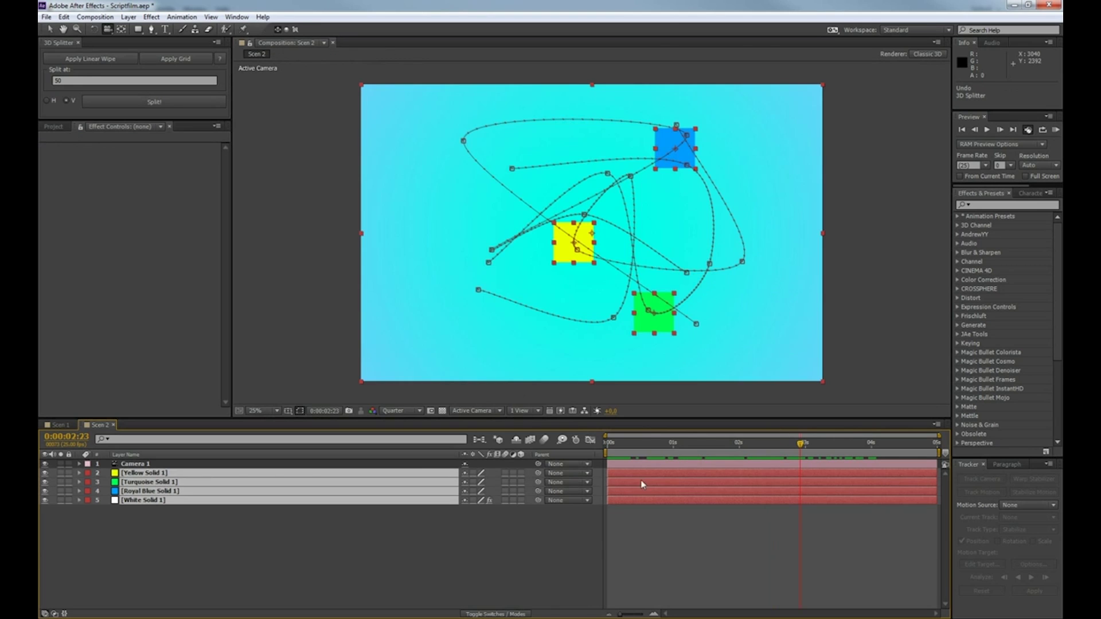
Step: Split only the Royal Blue Solid 1 layer vertically at 50 percent, naming the pre-comp Blue Box
{"action": "left_click", "coordinate": [276, 517]}
{"action": "left_click", "coordinate": [170, 492]}
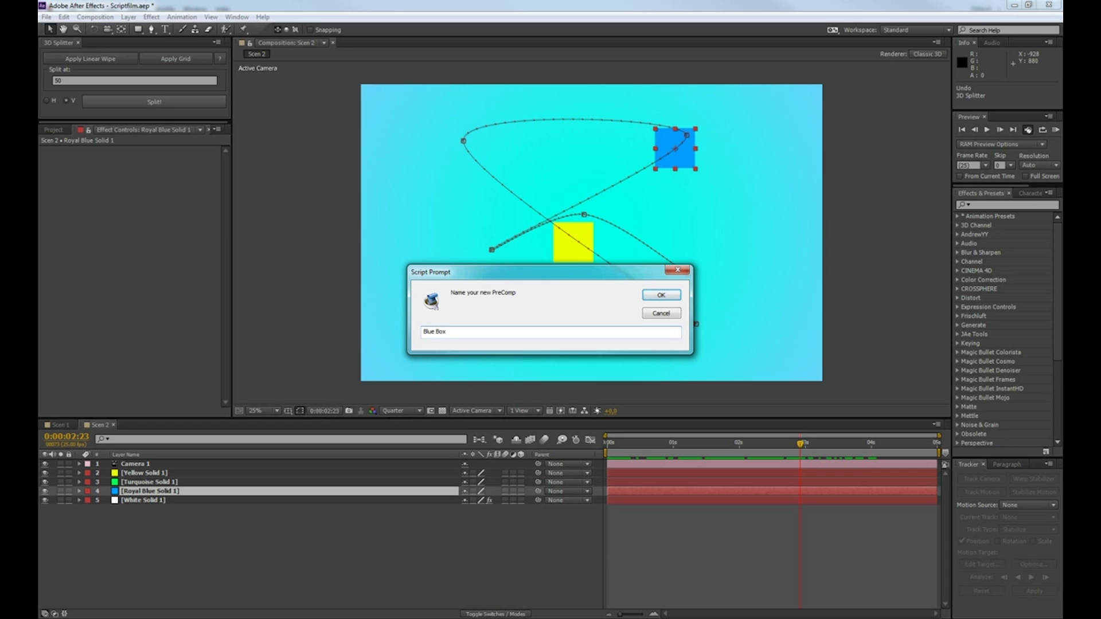
{"action": "left_click", "coordinate": [660, 295]}
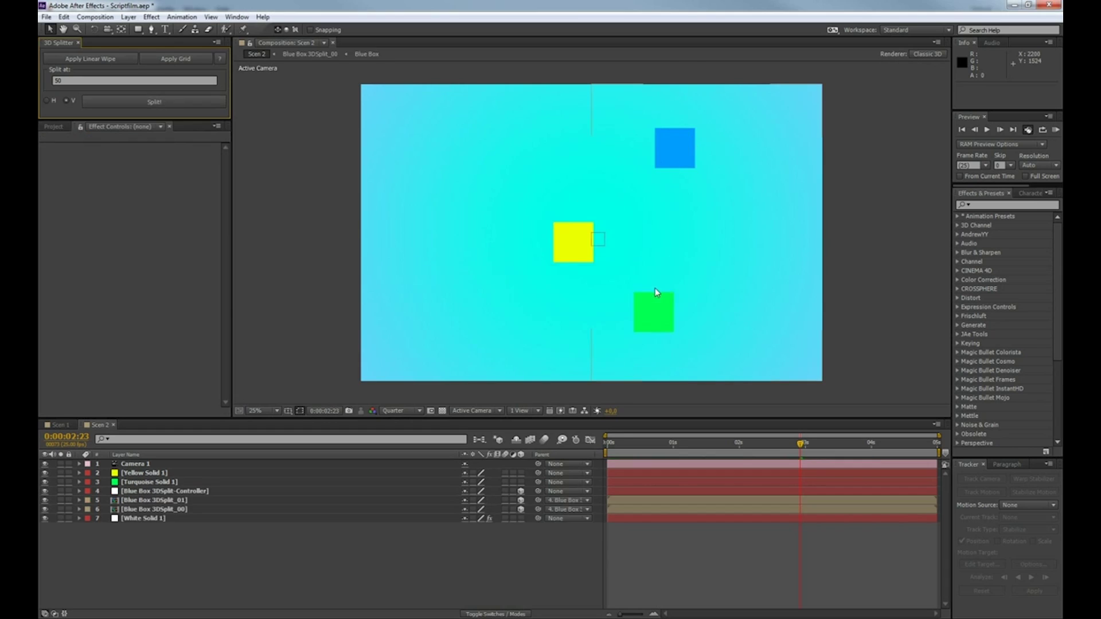
Step: Examine the Blue Box split layers and their controller, and the contents of the Blue Box 3DSplits project folder
{"action": "left_click", "coordinate": [159, 480]}
{"action": "left_click", "coordinate": [155, 491]}
{"action": "left_click", "coordinate": [152, 510]}
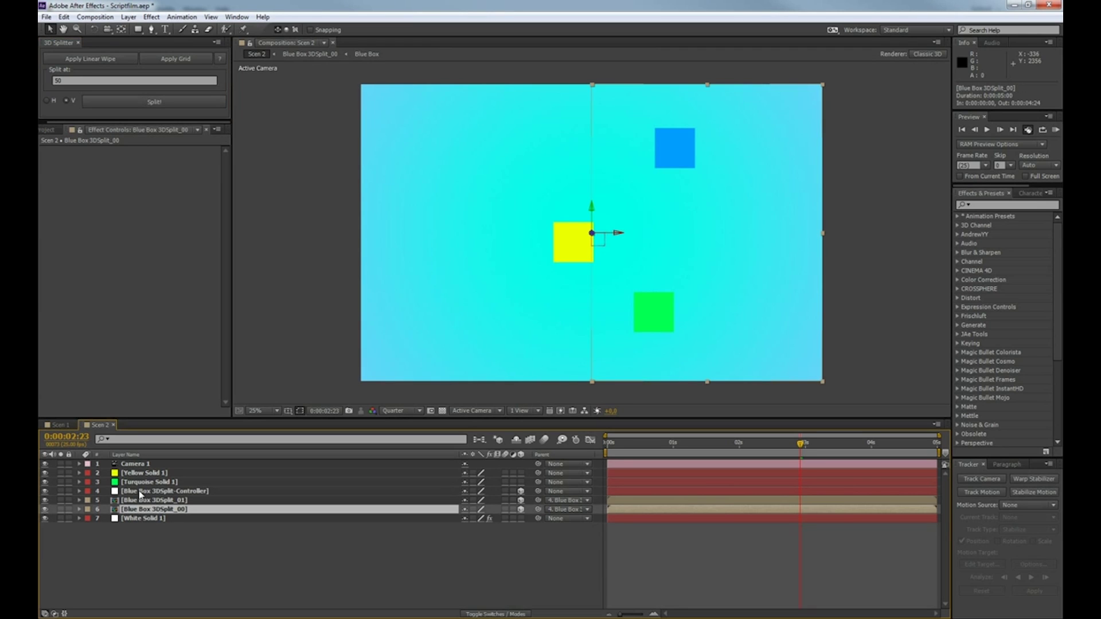
{"action": "left_click", "coordinate": [140, 491]}
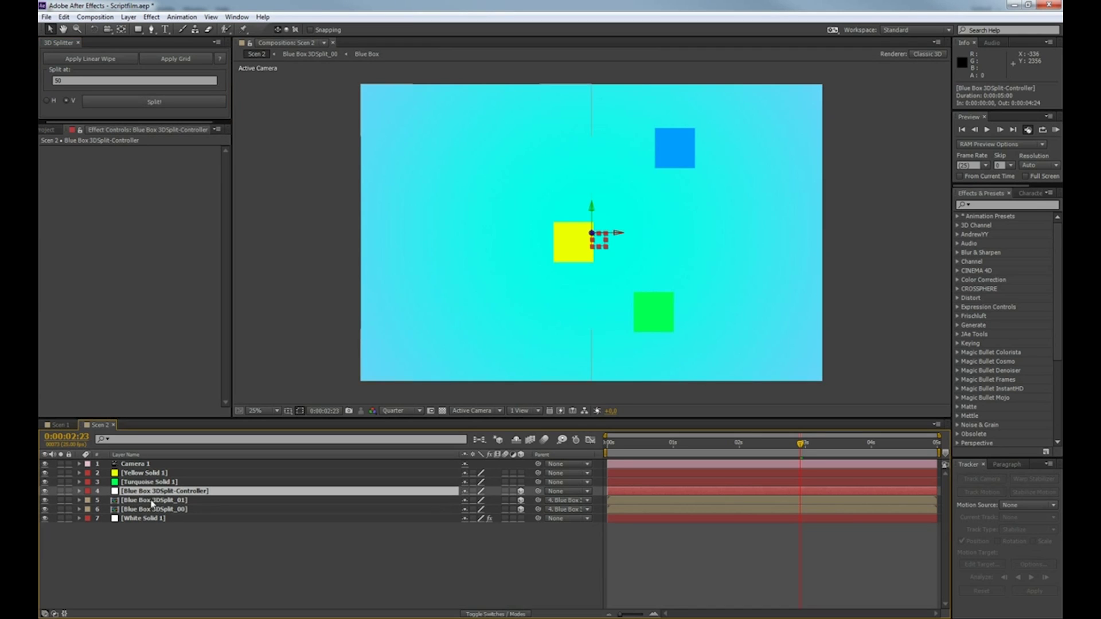
{"action": "left_click", "coordinate": [52, 130]}
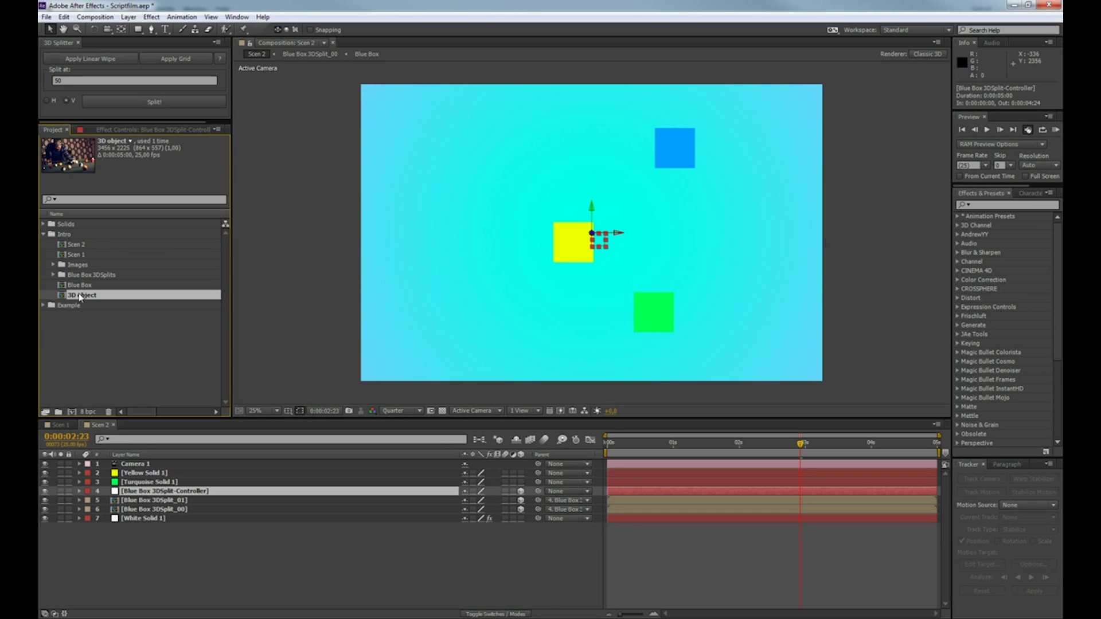
{"action": "left_click", "coordinate": [53, 274]}
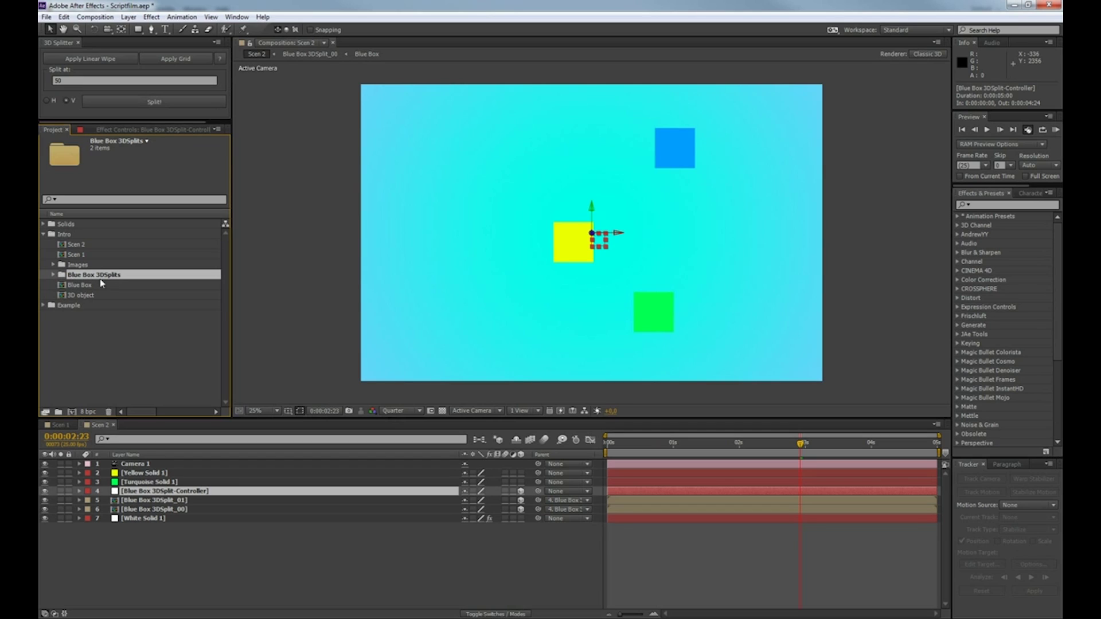
{"action": "left_click", "coordinate": [54, 276]}
Step: Split both Blue Box pieces, 3DSplit_01 and 3DSplit_00, again vertically at 50 percent
{"action": "left_click", "coordinate": [163, 500]}
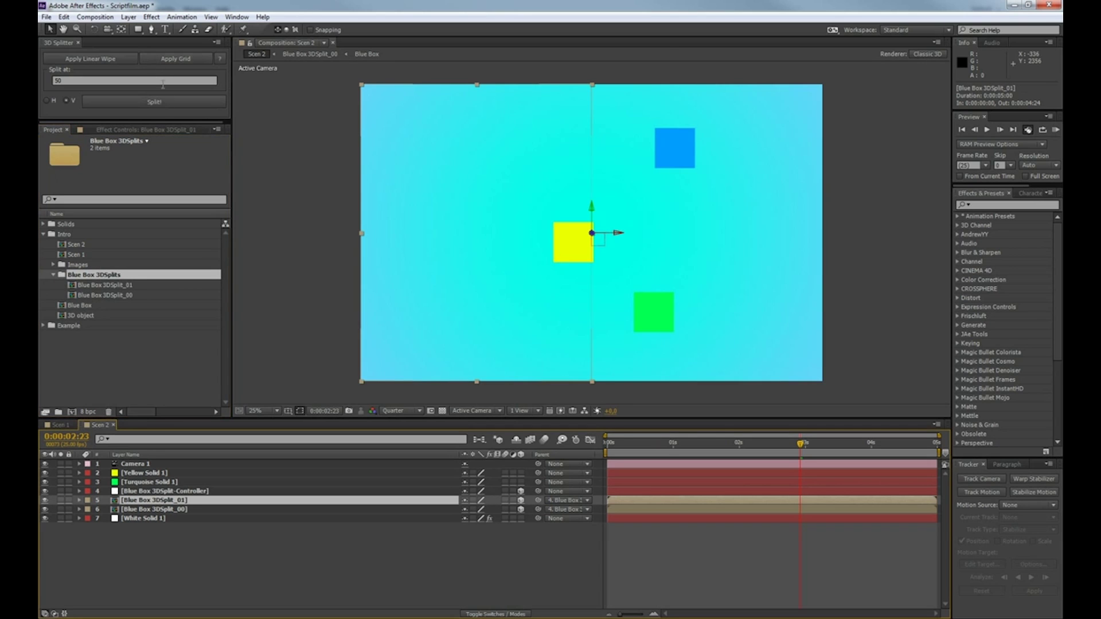
{"action": "left_click", "coordinate": [162, 100]}
{"action": "left_click", "coordinate": [182, 519]}
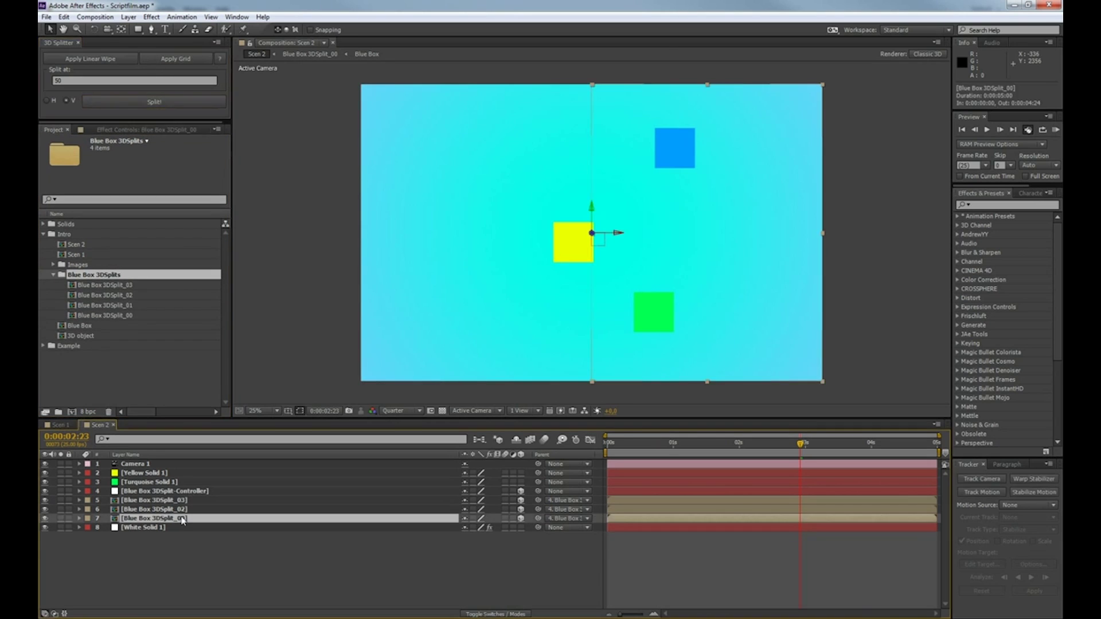
{"action": "left_click", "coordinate": [155, 102]}
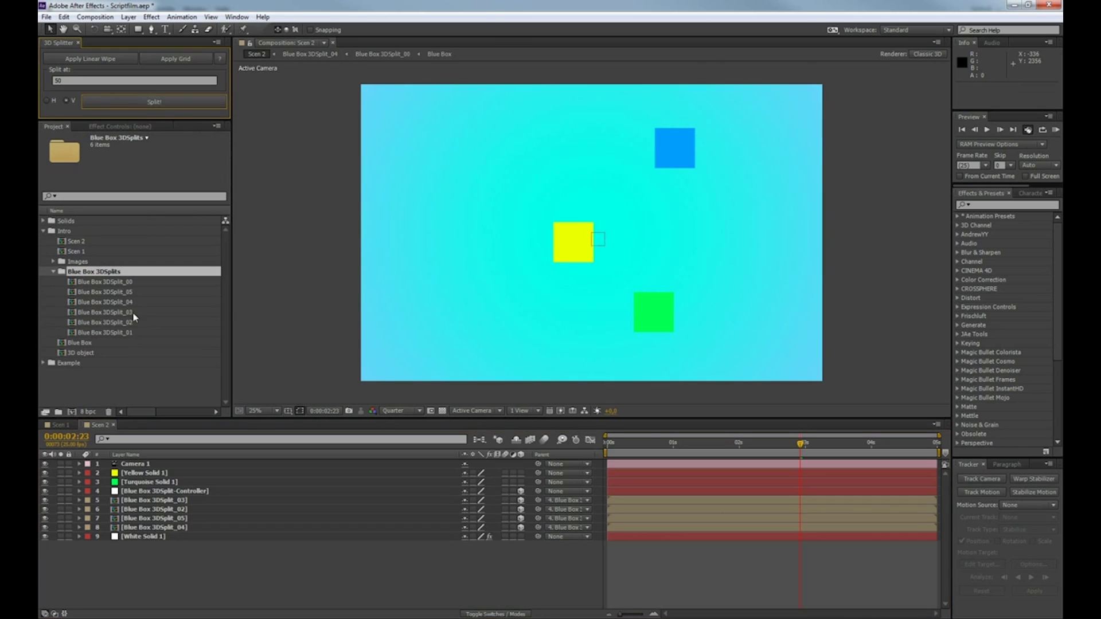
Step: Split the Yellow Solid 1 layer vertically at 50 percent with the default pre-comp name and expand its Pre-comp 3DSplits folder
{"action": "left_click", "coordinate": [159, 474]}
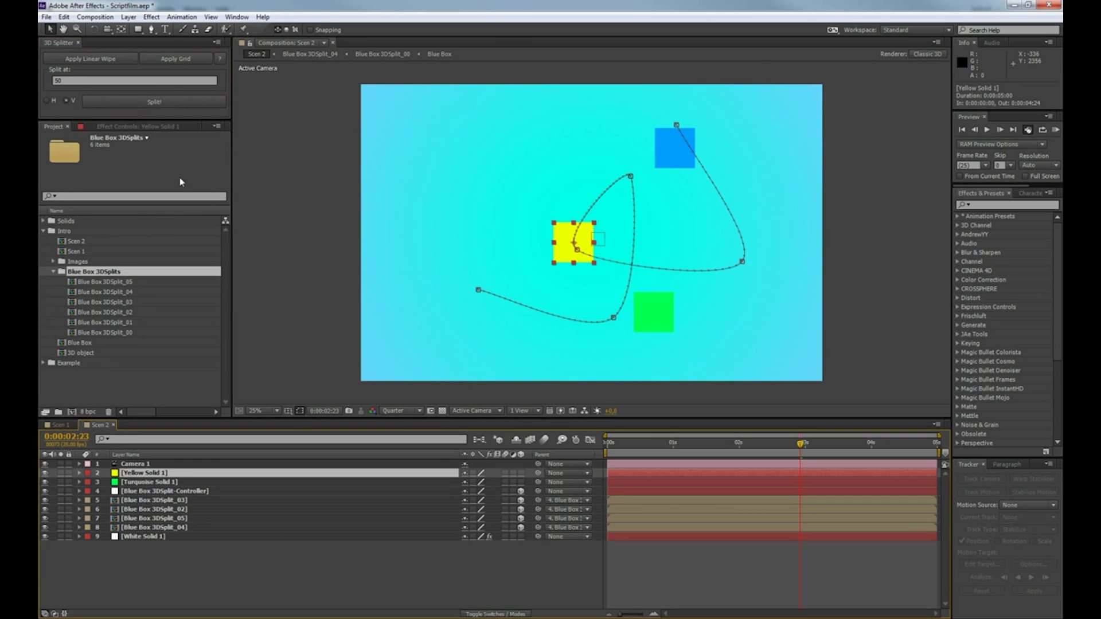
{"action": "left_click", "coordinate": [162, 102]}
{"action": "key", "text": "Return"}
{"action": "left_click", "coordinate": [83, 263]}
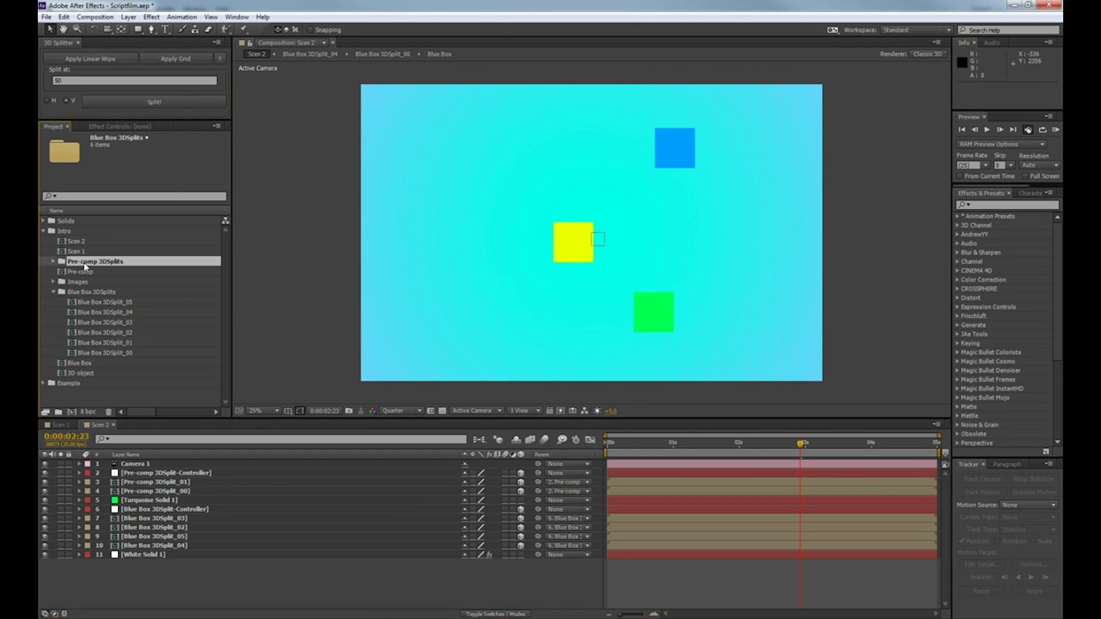
{"action": "left_click", "coordinate": [52, 262]}
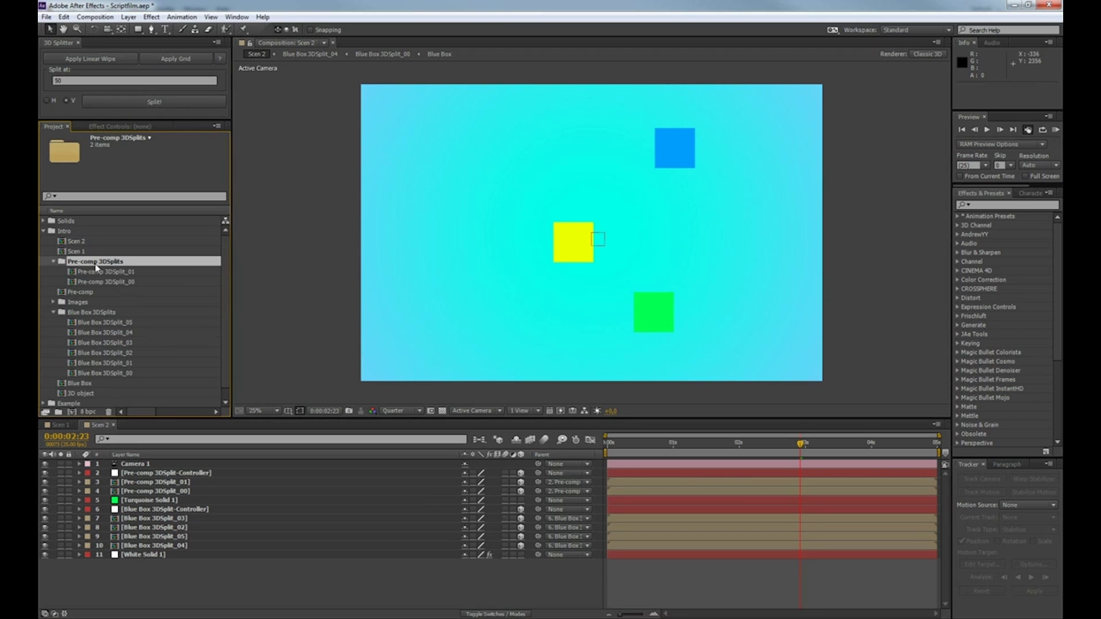
Step: Undo the splits of the yellow and blue solid layers
{"action": "key", "text": "ctrl+z"}
{"action": "key", "text": "ctrl+z"}
{"action": "key", "text": "ctrl+z"}
{"action": "key", "text": "ctrl+z"}
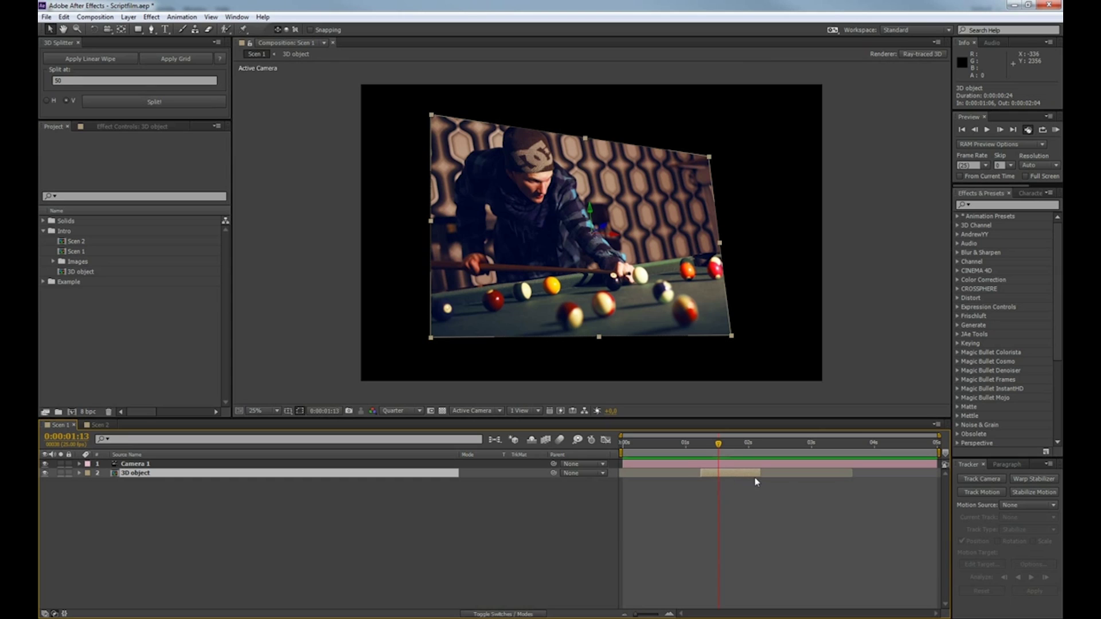
Step: Shorten the 3D object layer in Scen 1 to end at 0:00:01:22 and split it vertically at 50 percent
{"action": "left_click_drag", "start_coordinate": [757, 473], "coordinate": [732, 473]}
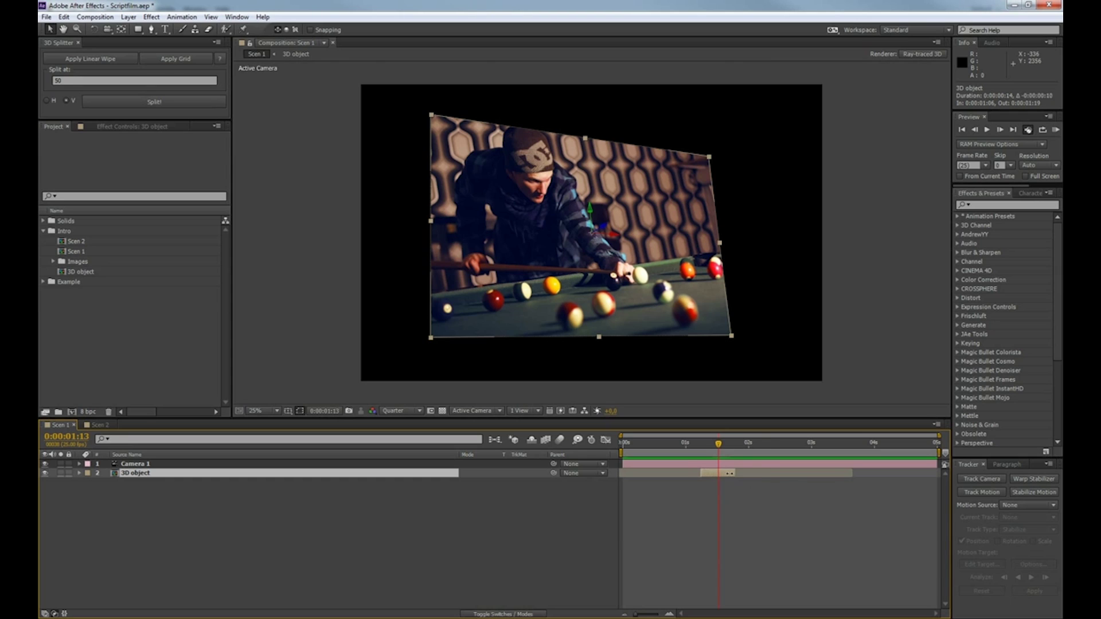
{"action": "left_click", "coordinate": [108, 105]}
{"action": "left_click", "coordinate": [721, 485]}
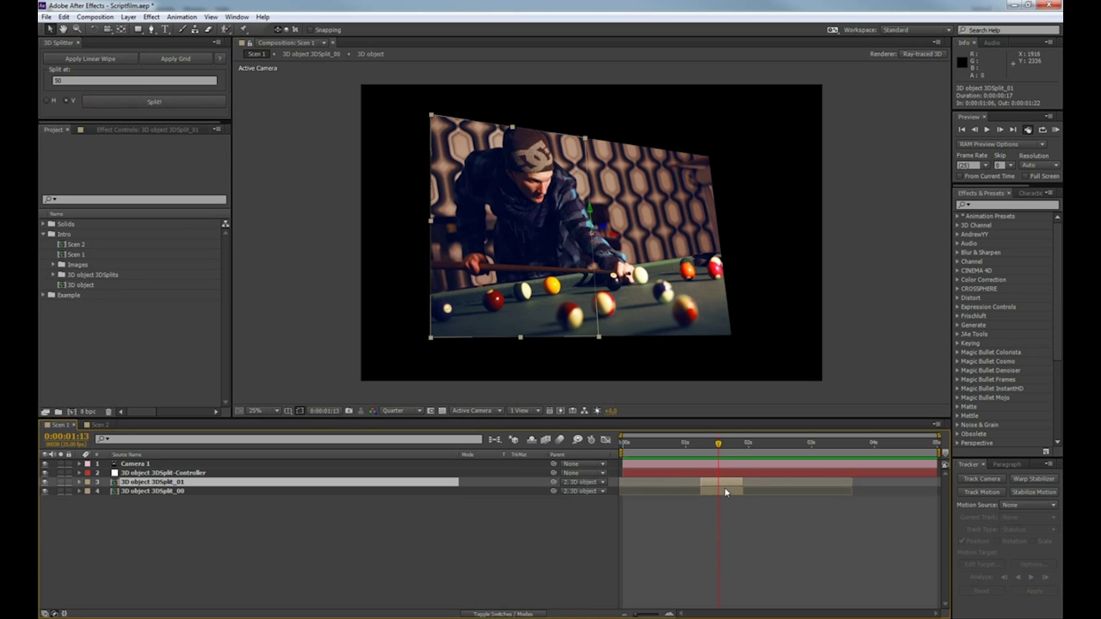
Step: Select both 3D object split pieces and extend their out points together
{"action": "left_click", "coordinate": [713, 487]}
{"action": "left_click", "coordinate": [714, 483], "text": "shift"}
{"action": "key", "text": "space"}
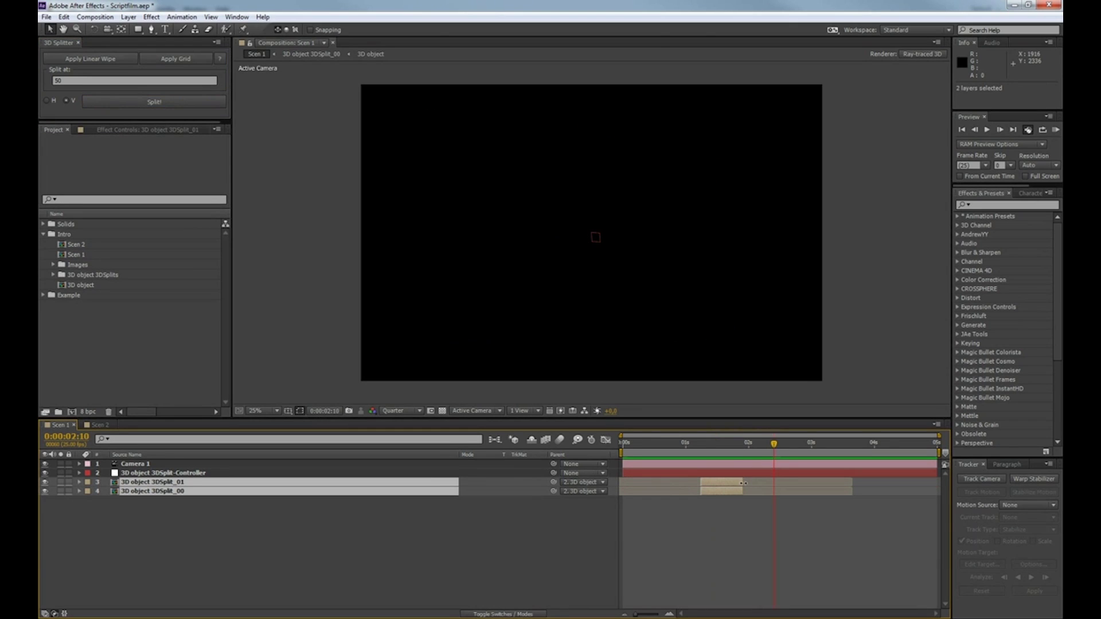
{"action": "left_click_drag", "start_coordinate": [742, 484], "coordinate": [816, 485]}
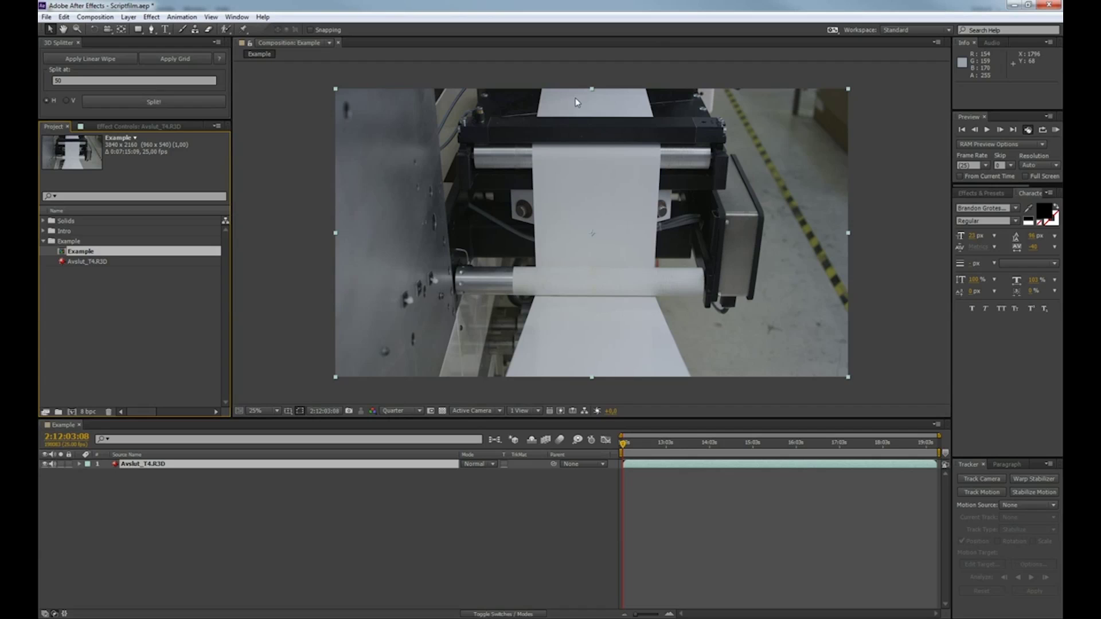
Step: Create a white solid named White Solid 2 in the Example composition, 3840 px wide and 26420 px high
{"action": "right_click", "coordinate": [232, 488]}
{"action": "mouse_move", "coordinate": [255, 492]}
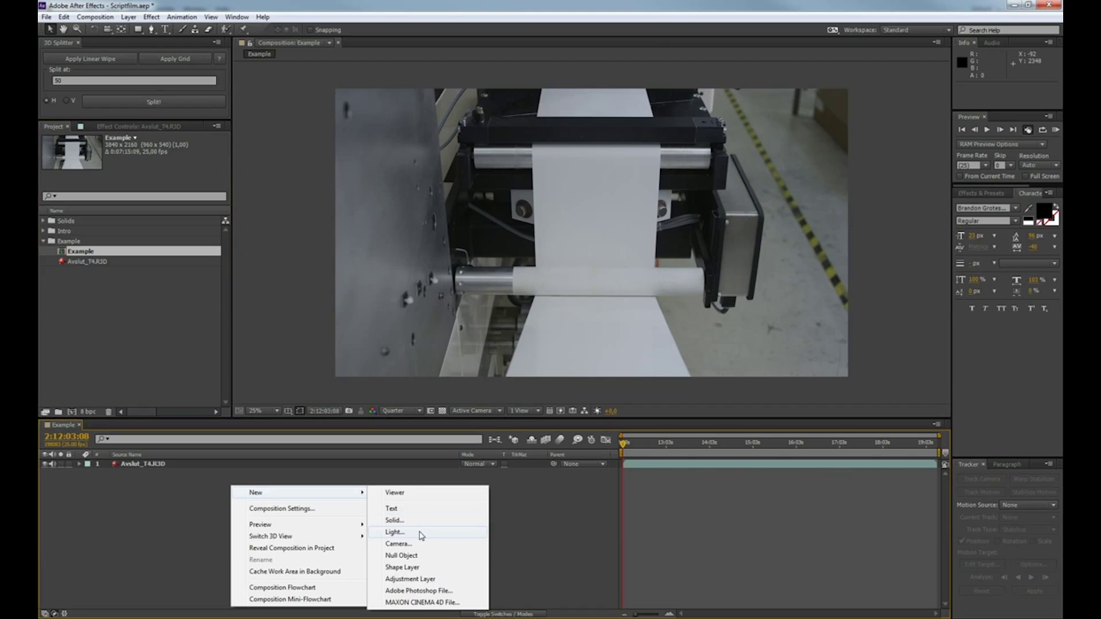
{"action": "left_click", "coordinate": [410, 521]}
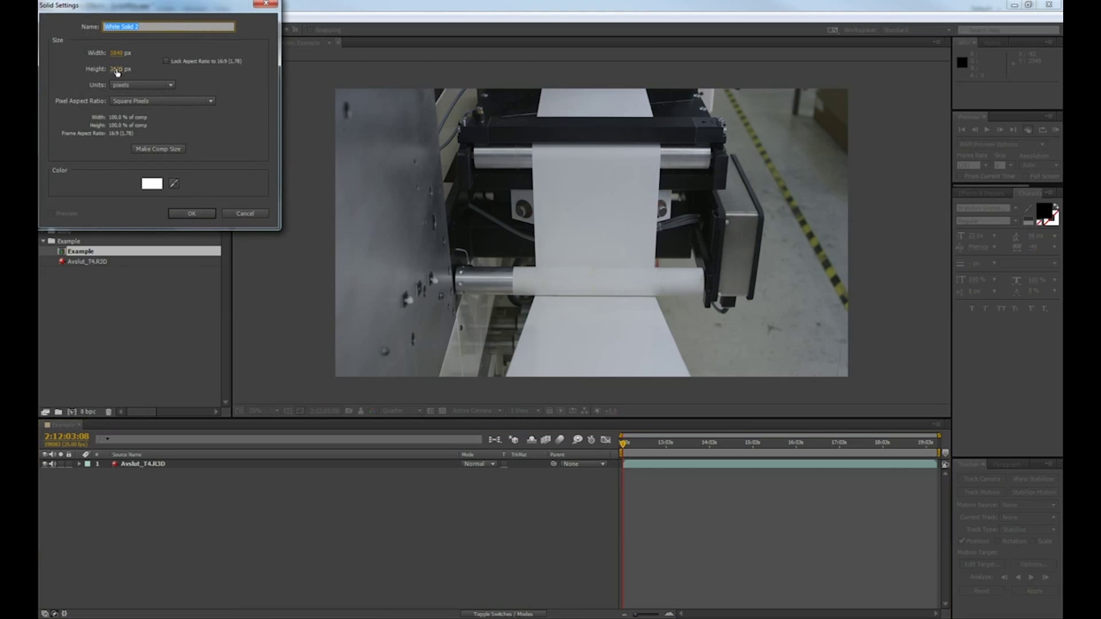
{"action": "left_click_drag", "start_coordinate": [117, 72], "coordinate": [175, 71]}
{"action": "left_click_drag", "start_coordinate": [480, 80], "coordinate": [630, 80]}
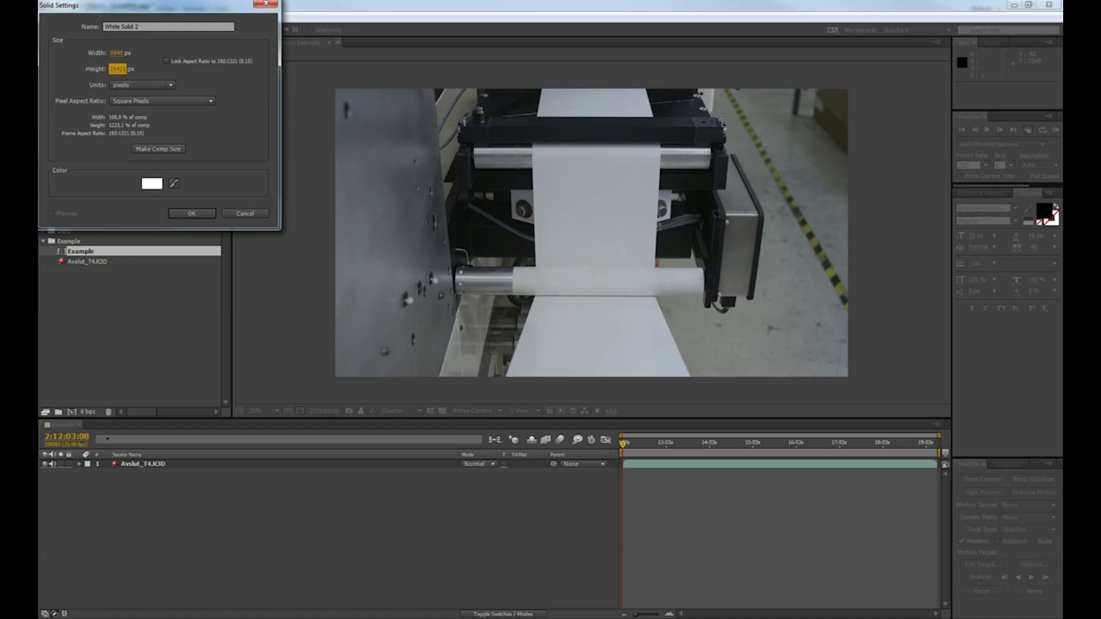
{"action": "left_click", "coordinate": [194, 213]}
Step: Make White Solid 2 a 3D layer and apply the 3D Splitter's Grid effect to it
{"action": "left_click", "coordinate": [503, 614]}
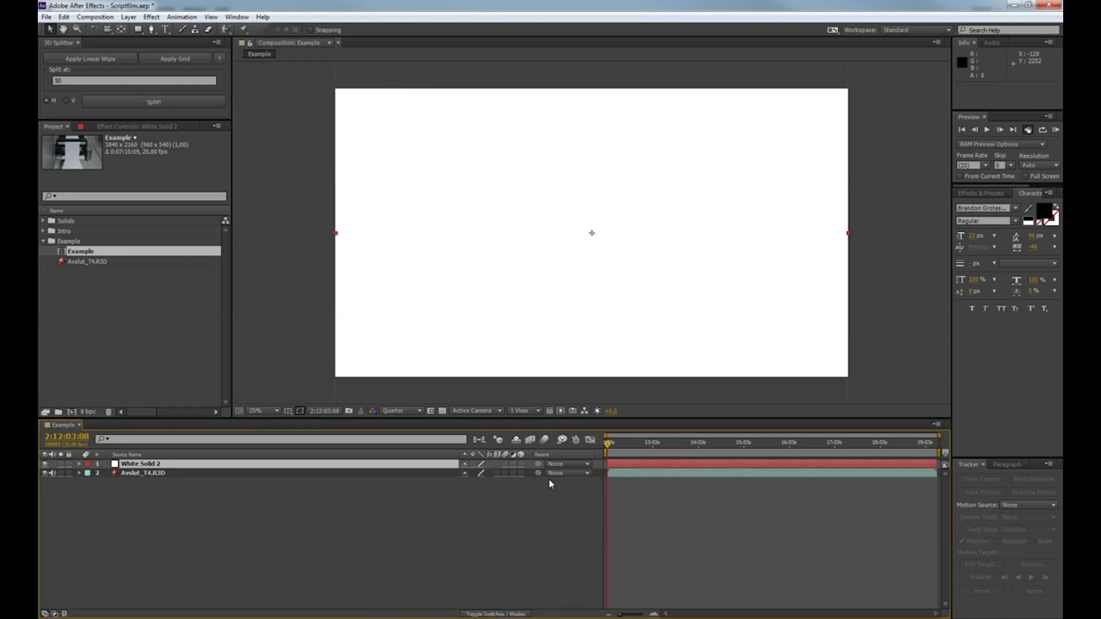
{"action": "left_click", "coordinate": [521, 464]}
{"action": "left_click", "coordinate": [181, 58]}
Step: Position and rotate the gridded solid in 3D so it lines up with the vertical paper web in the footage
{"action": "left_click_drag", "start_coordinate": [592, 235], "coordinate": [403, 275]}
{"action": "scroll", "coordinate": [641, 247], "scroll_direction": "up", "scroll_amount": 1}
{"action": "mouse_move", "coordinate": [636, 233]}
{"action": "left_mouse_down"}
{"action": "mouse_move", "coordinate": [505, 252]}
{"action": "mouse_move", "coordinate": [647, 232]}
{"action": "mouse_move", "coordinate": [624, 234]}
{"action": "mouse_move", "coordinate": [652, 245]}
{"action": "left_mouse_up"}
{"action": "key", "text": "w"}
{"action": "key", "text": "v"}
{"action": "left_click", "coordinate": [161, 126]}
{"action": "key", "text": "comma"}
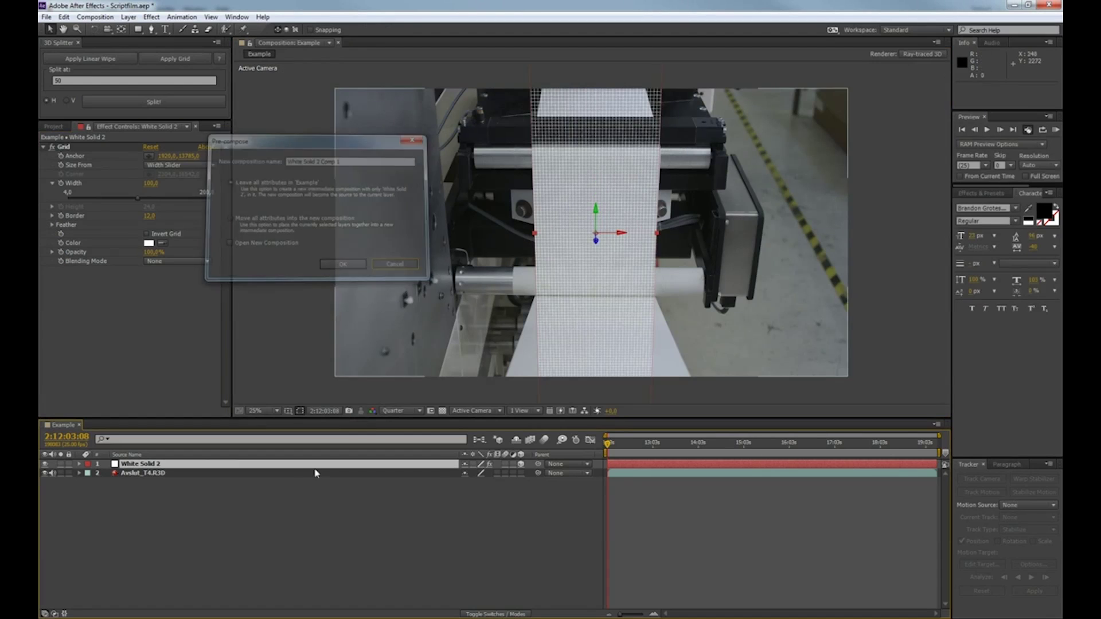
Step: Pre-compose White Solid 2 as White Solid 2 Comp 1, leaving all attributes in Example
{"action": "left_click", "coordinate": [268, 465]}
{"action": "key", "text": "ctrl+shift+c"}
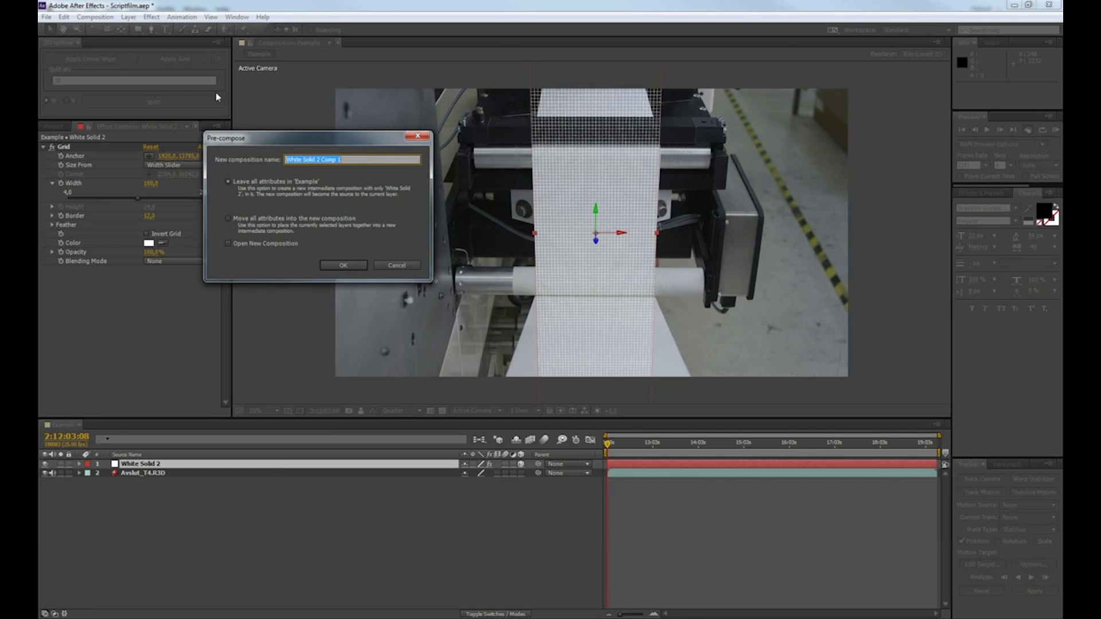
{"action": "left_click", "coordinate": [347, 266]}
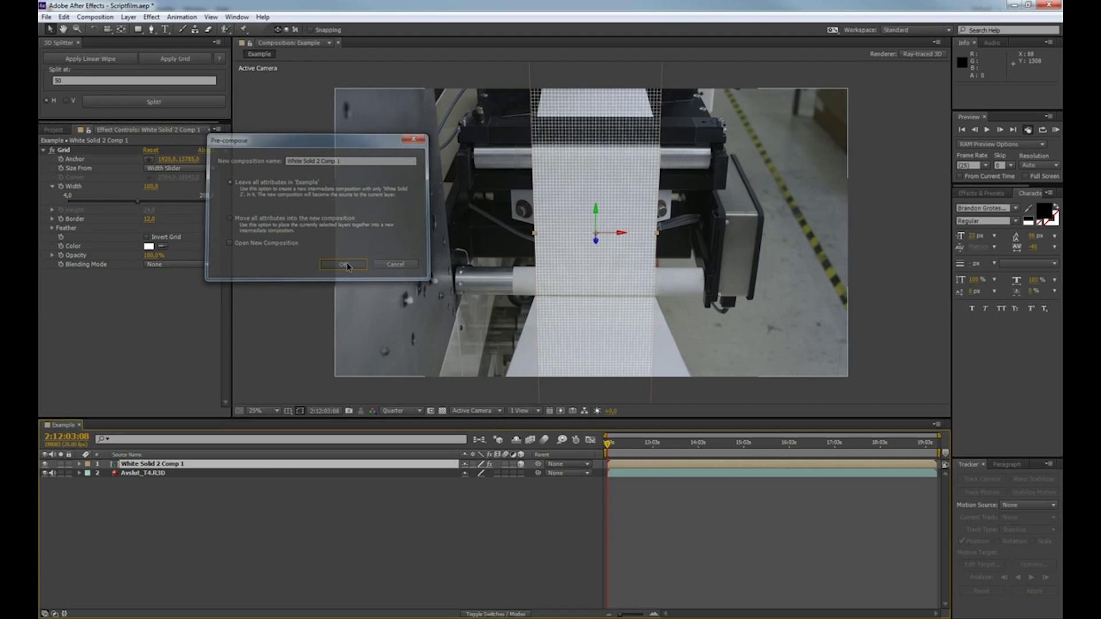
Step: Split White Solid 2 Comp 1 horizontally using a Linear Wipe with Transition Completion set to 57%
{"action": "left_click", "coordinate": [93, 63]}
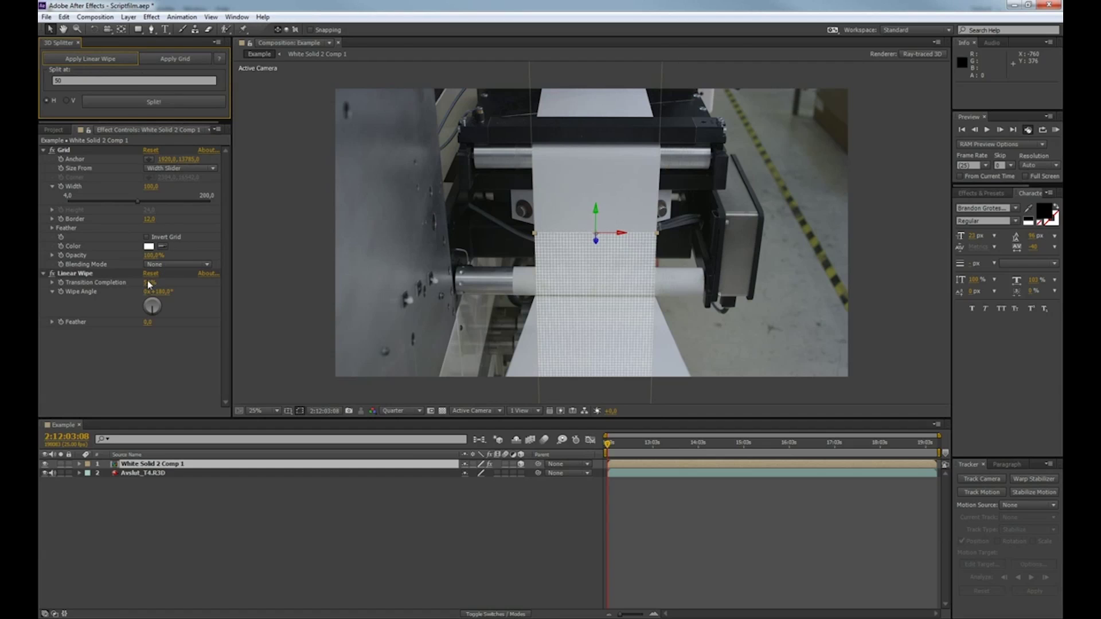
{"action": "mouse_move", "coordinate": [148, 285]}
{"action": "left_mouse_down"}
{"action": "mouse_move", "coordinate": [129, 285]}
{"action": "mouse_move", "coordinate": [160, 285]}
{"action": "left_mouse_up"}
{"action": "scroll", "coordinate": [523, 258], "scroll_direction": "up", "scroll_amount": 2}
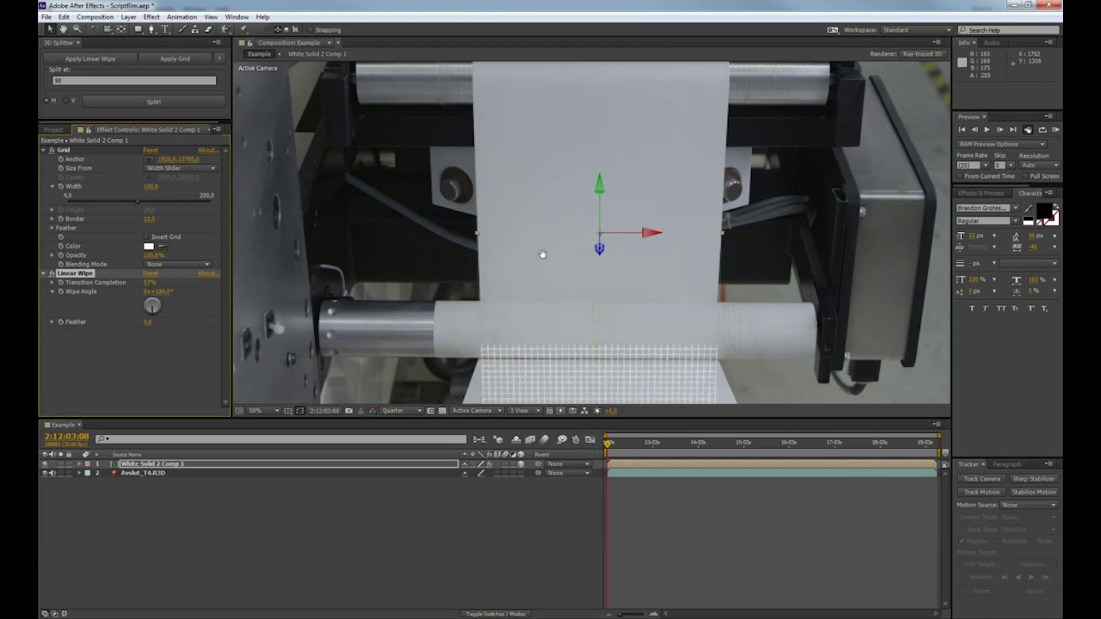
{"action": "left_click", "coordinate": [171, 101]}
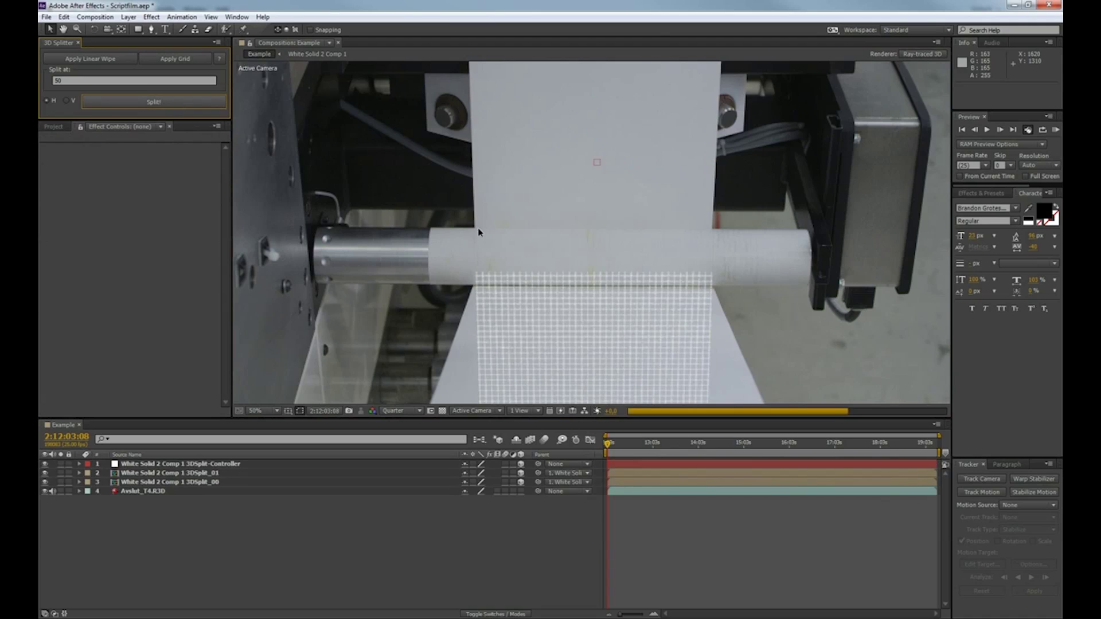
Step: Apply the Grid effect to the lower piece, 3DSplit_00, and rotate its X orientation to 256° to match the lower paper web
{"action": "left_click", "coordinate": [165, 483]}
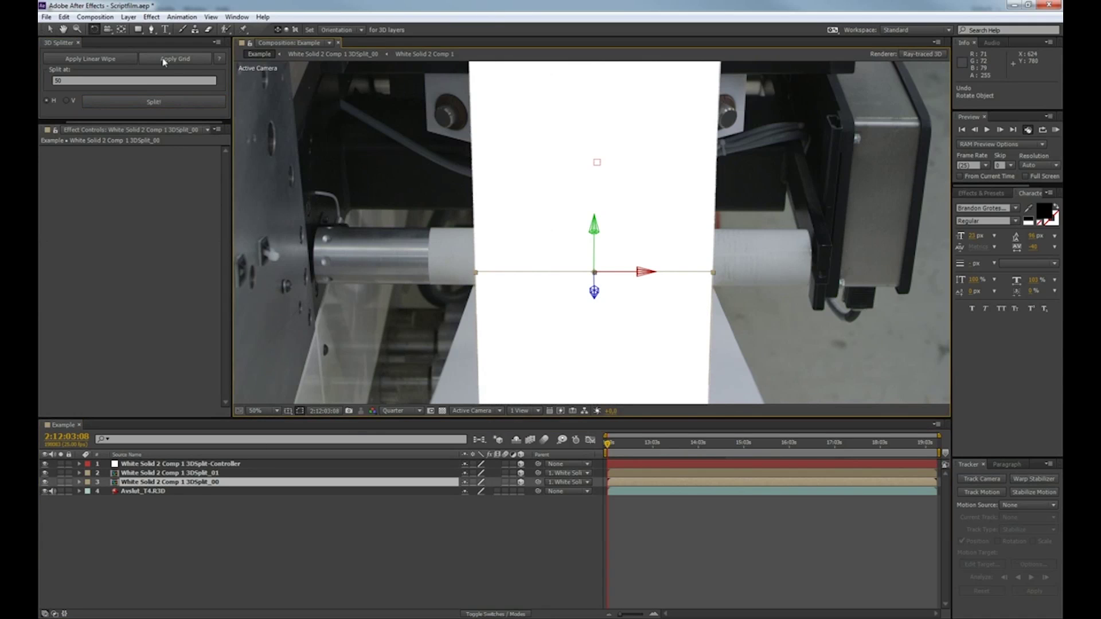
{"action": "left_click", "coordinate": [178, 60]}
{"action": "key", "text": "w"}
{"action": "left_click_drag", "start_coordinate": [641, 271], "coordinate": [620, 326]}
{"action": "key", "text": "v"}
{"action": "scroll", "coordinate": [614, 268], "scroll_direction": "down", "scroll_amount": 2}
{"action": "left_click_drag", "start_coordinate": [608, 279], "coordinate": [604, 289]}
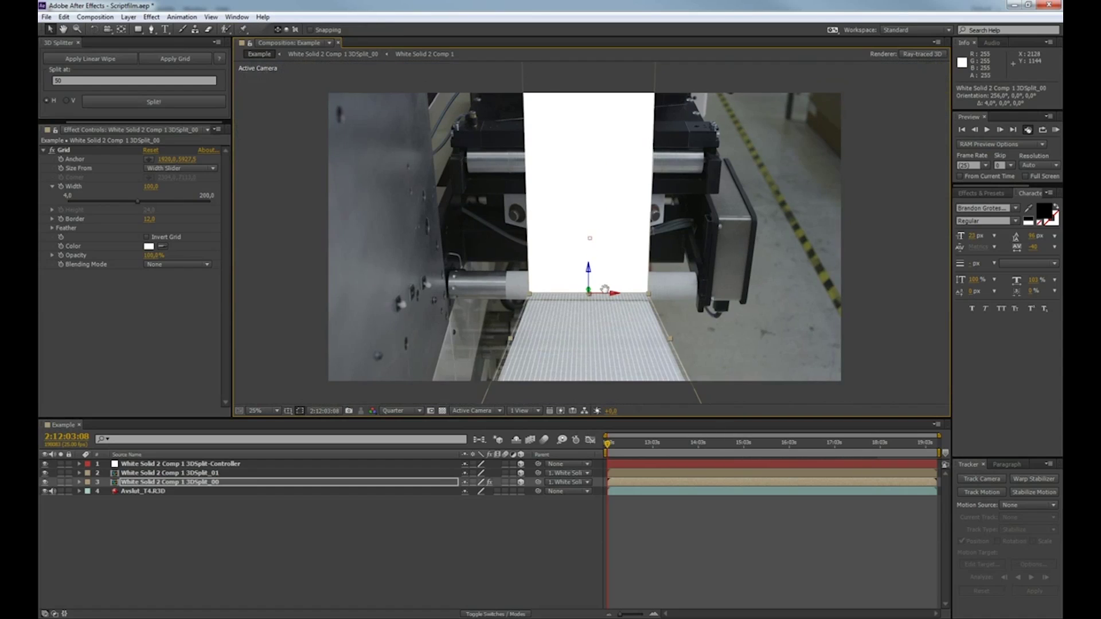
Step: Split the upper piece horizontally at the upper metal roller using a Linear Wipe
{"action": "left_click", "coordinate": [593, 201]}
{"action": "left_click", "coordinate": [99, 61]}
{"action": "left_click_drag", "start_coordinate": [150, 163], "coordinate": [150, 167]}
{"action": "left_click", "coordinate": [153, 101]}
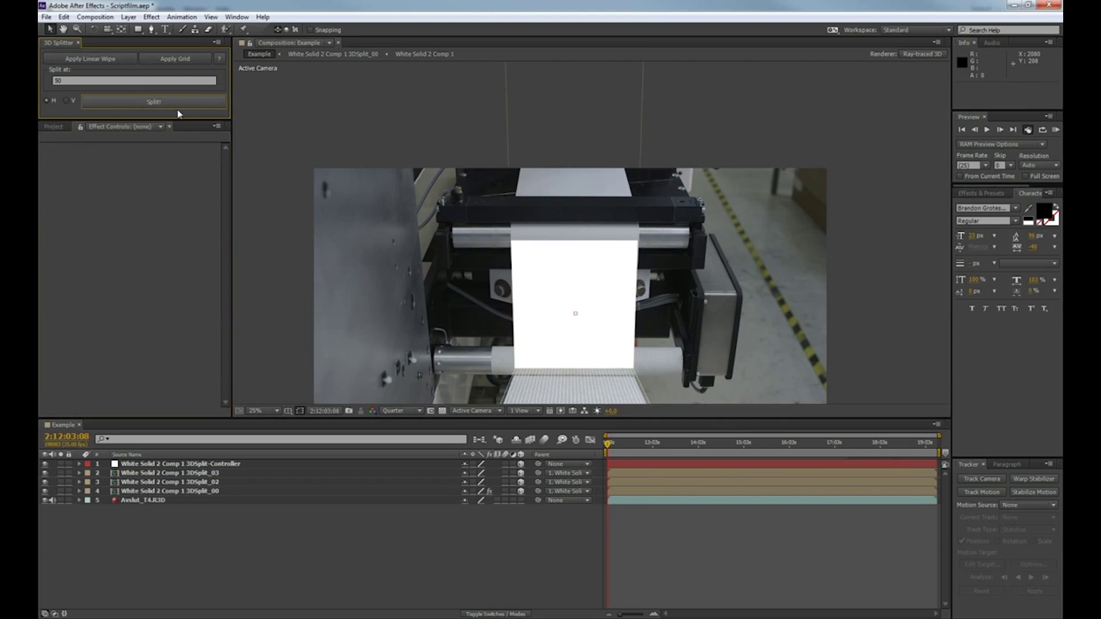
Step: Apply the Grid effect to the piece above the upper roller, 3DSplit_03, and rotate its X orientation to 300°
{"action": "left_click", "coordinate": [561, 176]}
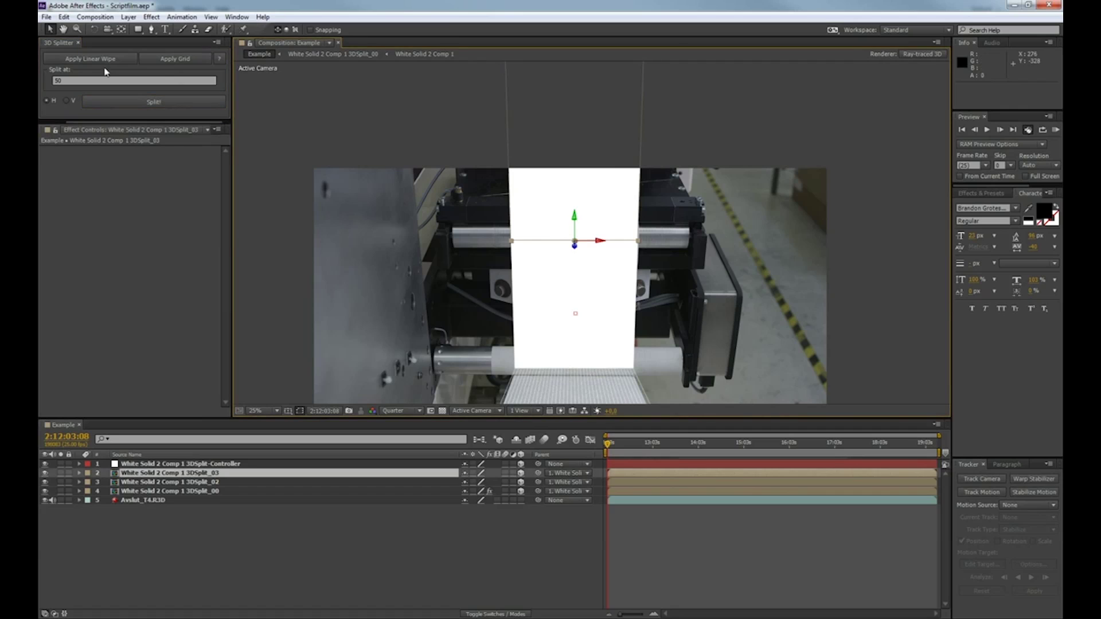
{"action": "left_click", "coordinate": [168, 57]}
{"action": "scroll", "coordinate": [589, 235], "scroll_direction": "up", "scroll_amount": 2}
{"action": "key", "text": "w"}
{"action": "left_click_drag", "start_coordinate": [604, 247], "coordinate": [605, 228]}
{"action": "key", "text": "Return"}
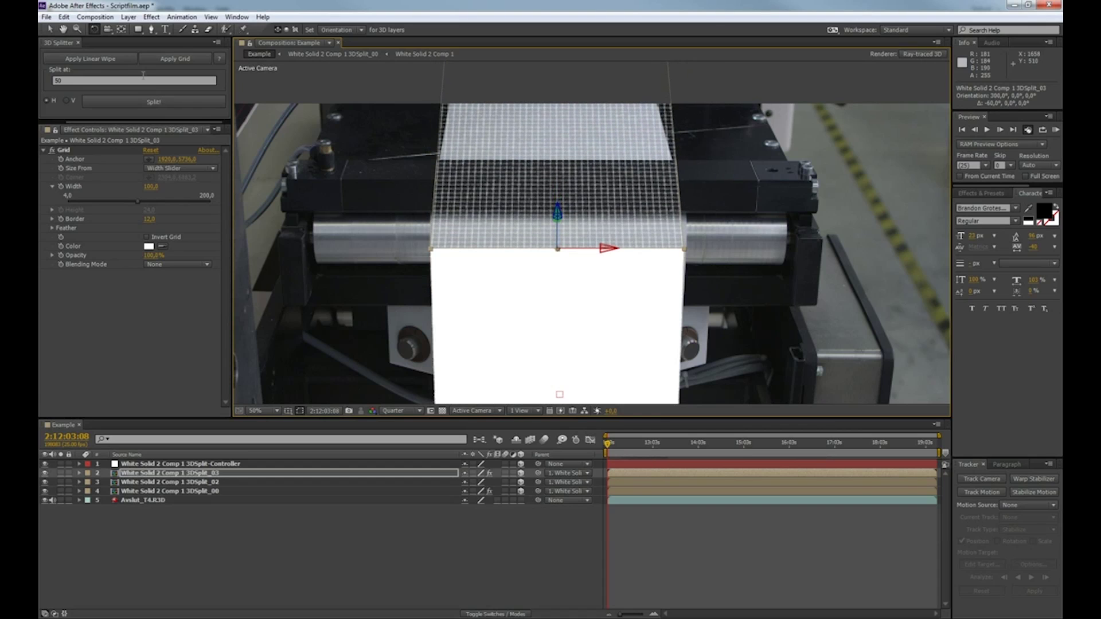
Step: Split 3DSplit_03 horizontally at the black bar using a Linear Wipe with Transition Completion set to 89%
{"action": "left_click", "coordinate": [90, 59]}
{"action": "left_click_drag", "start_coordinate": [149, 282], "coordinate": [167, 280]}
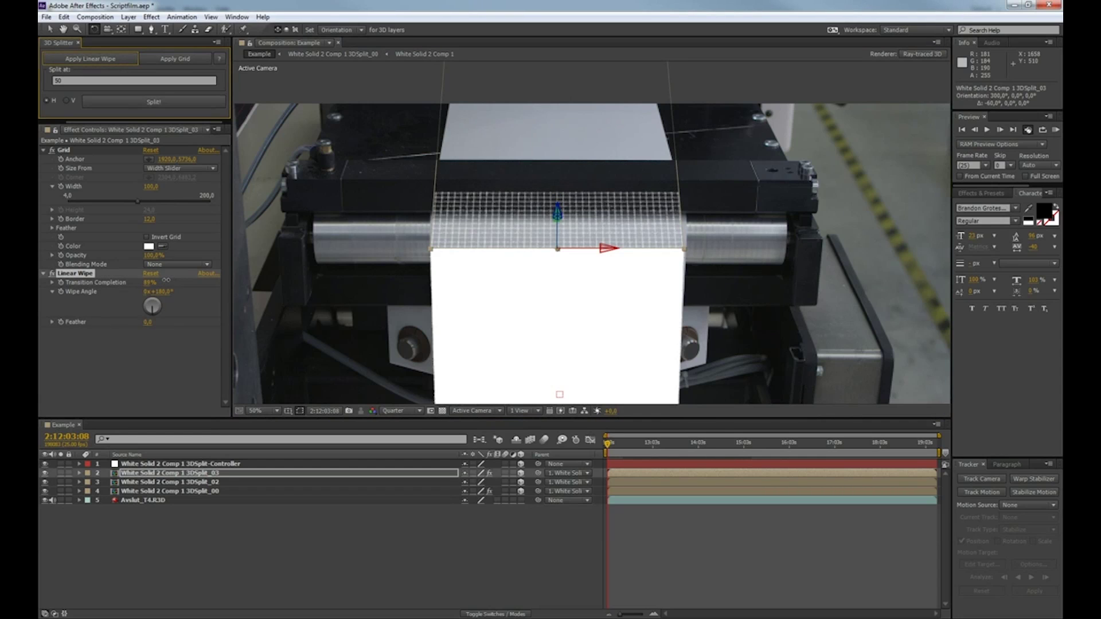
{"action": "left_click", "coordinate": [154, 102]}
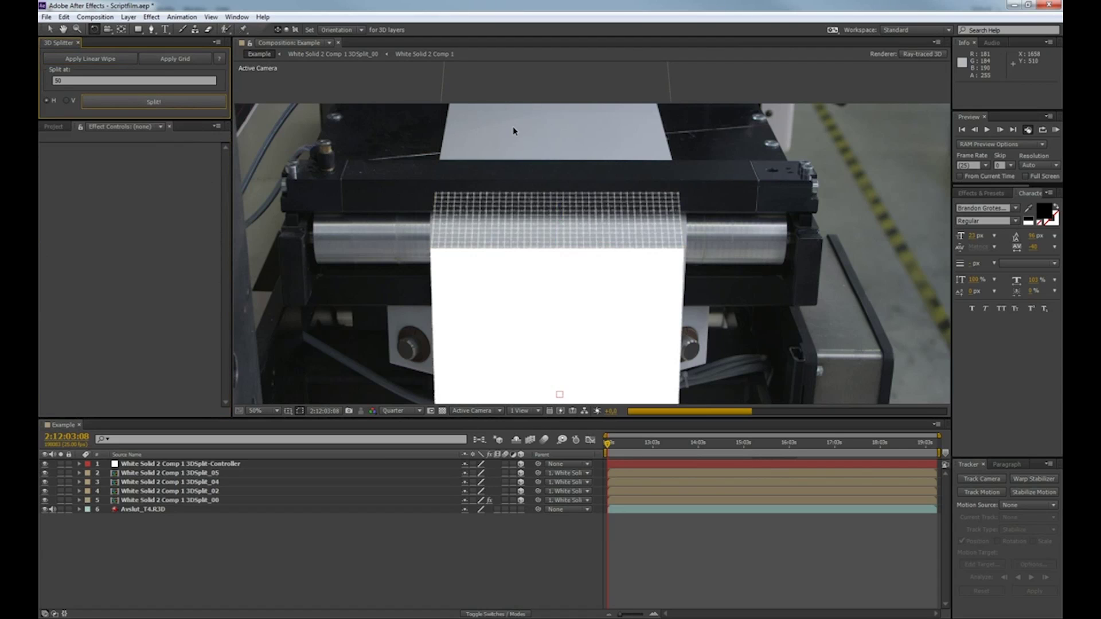
Step: Apply the Grid effect to the topmost piece, 3DSplit_05, and rotate its X orientation to 276° to follow the far paper web
{"action": "left_click", "coordinate": [617, 178]}
{"action": "left_click", "coordinate": [183, 58]}
{"action": "left_click_drag", "start_coordinate": [605, 189], "coordinate": [606, 183]}
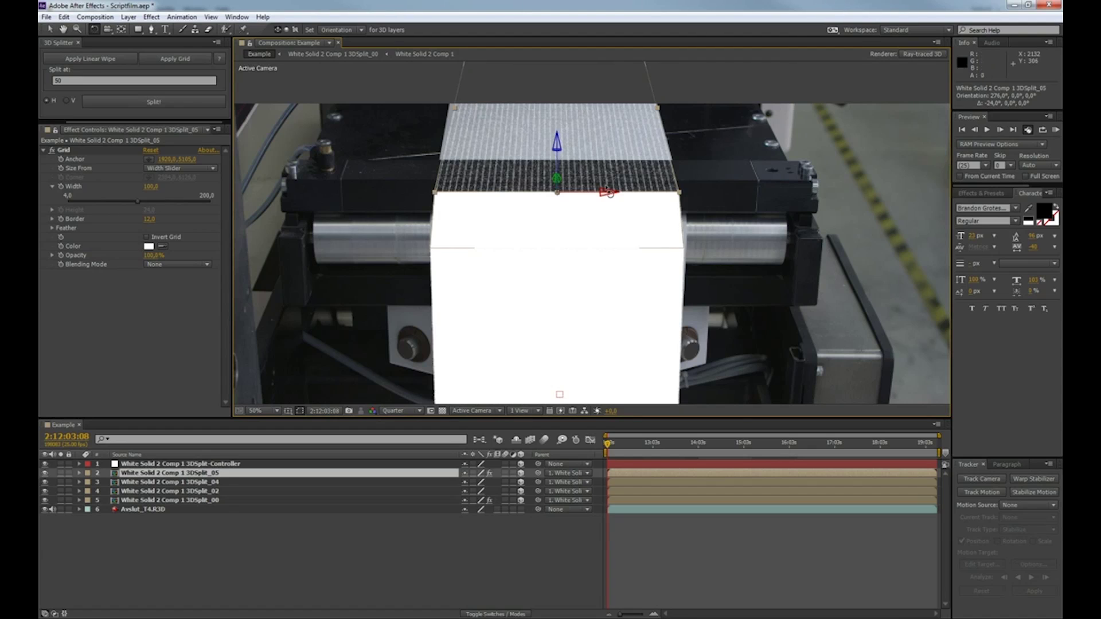
Step: Delete the Grid effect from 3DSplit_05 and open the source composition White Solid 2 Comp 1
{"action": "left_click", "coordinate": [63, 150]}
{"action": "key", "text": "Delete"}
{"action": "key", "text": "v"}
{"action": "left_click", "coordinate": [542, 307]}
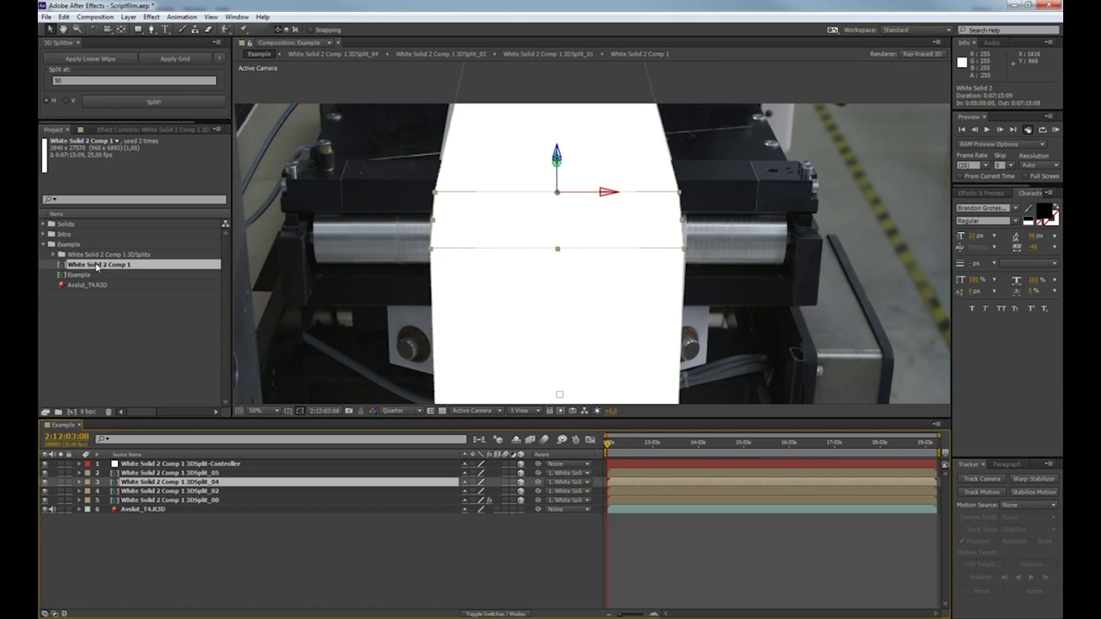
{"action": "double_click", "coordinate": [98, 265]}
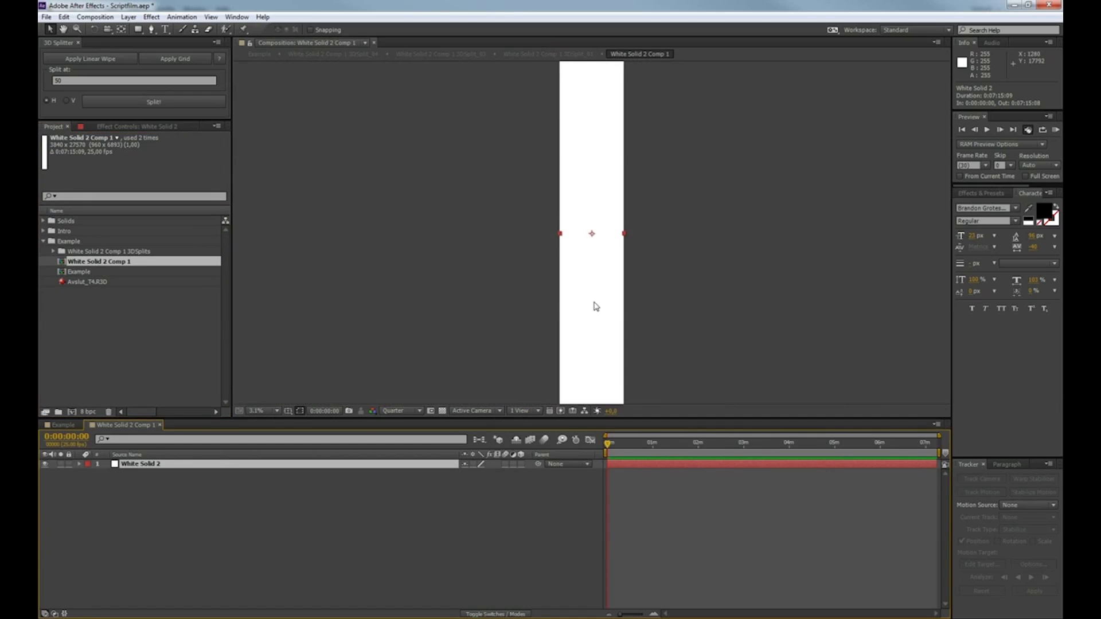
Step: Scale White Solid 2 to about 37% by 6% and move it near the composition's upper end, at about 1920, 2905
{"action": "key", "text": "comma"}
{"action": "left_click_drag", "start_coordinate": [606, 349], "coordinate": [551, 376]}
{"action": "scroll", "coordinate": [597, 239], "scroll_direction": "up", "scroll_amount": 2}
{"action": "scroll", "coordinate": [566, 334], "scroll_direction": "down", "scroll_amount": 2}
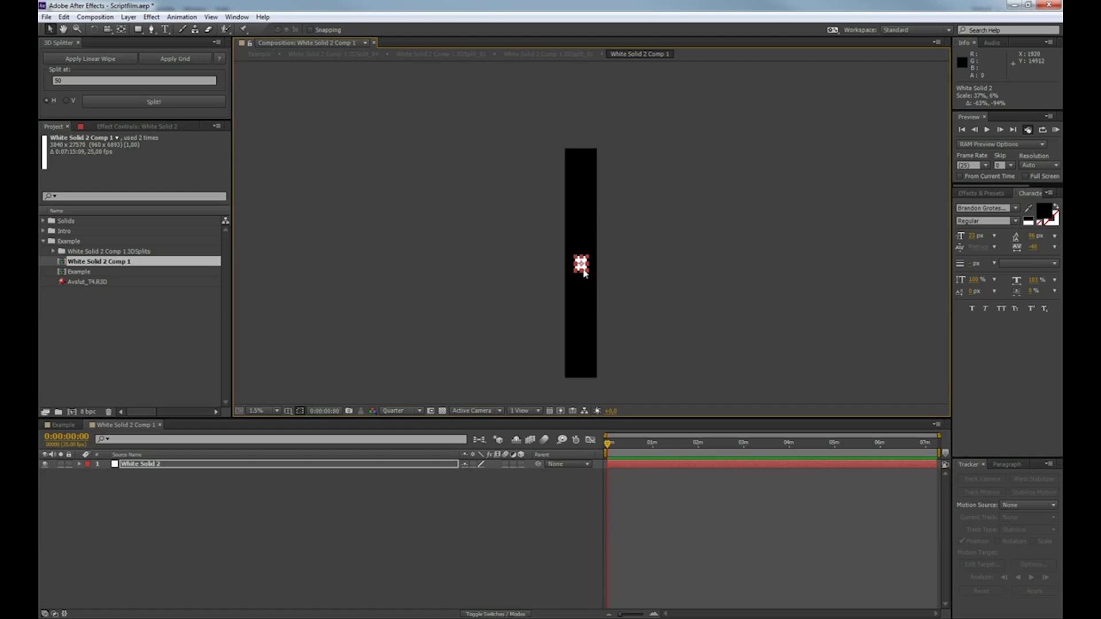
{"action": "scroll", "coordinate": [587, 267], "scroll_direction": "up", "scroll_amount": 1}
{"action": "left_click_drag", "start_coordinate": [564, 259], "coordinate": [564, 166]}
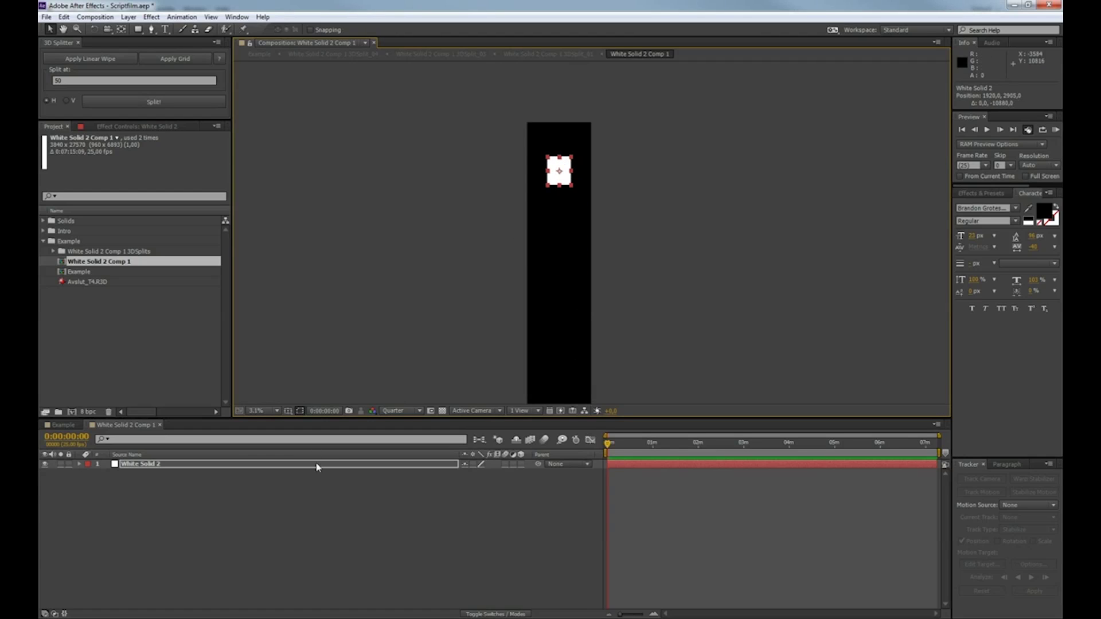
Step: Animate White Solid 2's Position from its start at 0:00:00:00 to about 1920, 25689 near the composition's lower end at 0:00:04:24
{"action": "key", "text": "alt+shift+p"}
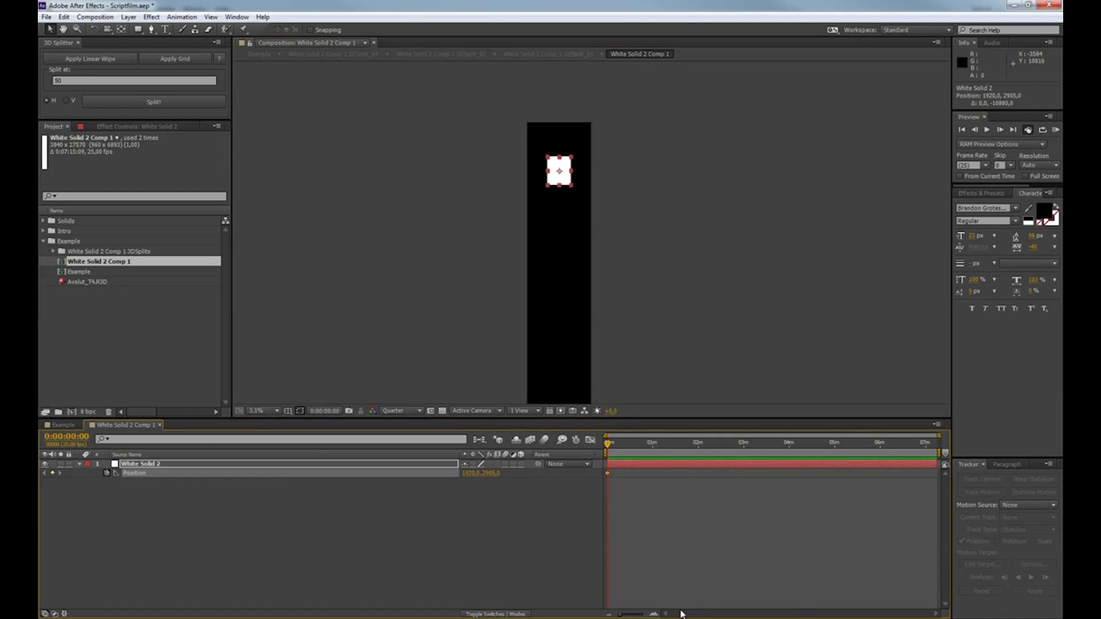
{"action": "left_click", "coordinate": [653, 613]}
{"action": "left_click", "coordinate": [653, 614]}
{"action": "left_click", "coordinate": [653, 614]}
{"action": "left_click", "coordinate": [653, 614]}
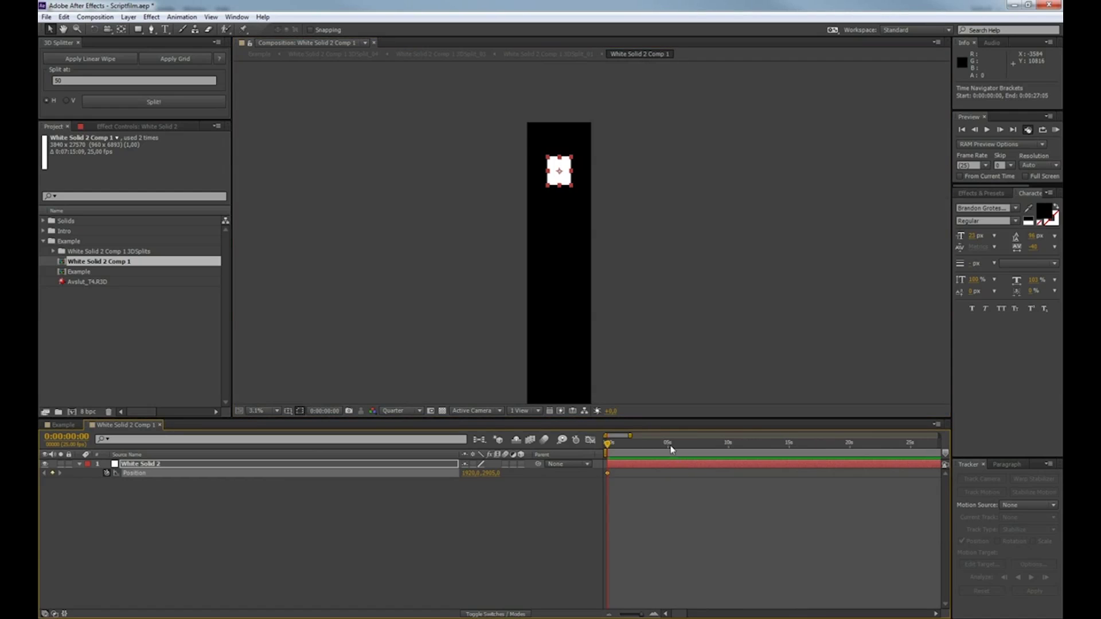
{"action": "key", "text": "comma"}
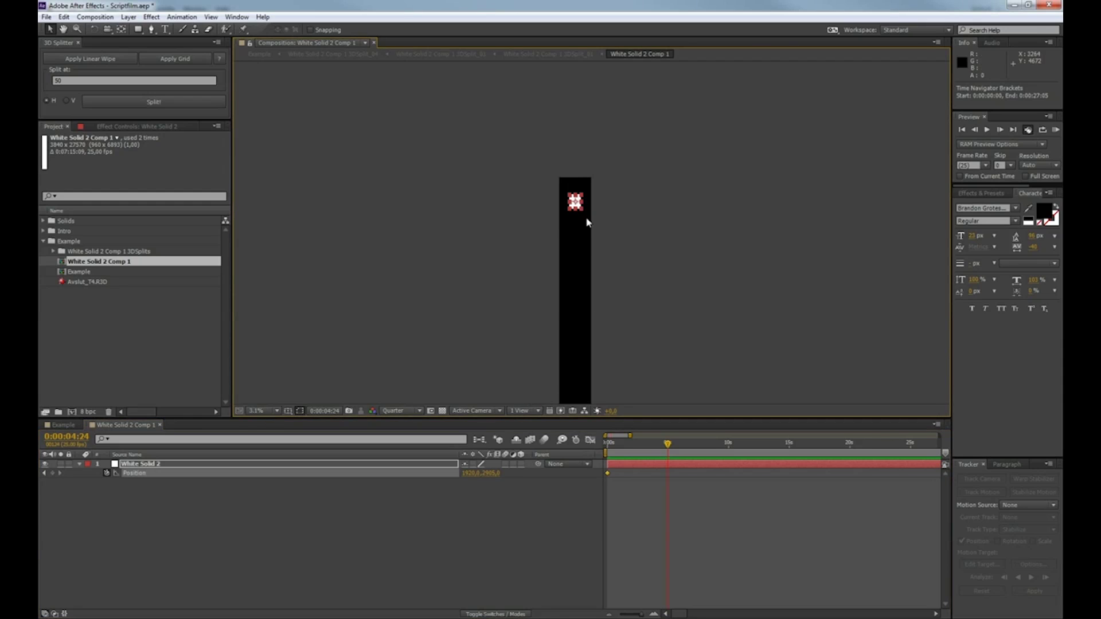
{"action": "key", "text": "period"}
{"action": "left_click_drag", "start_coordinate": [606, 346], "coordinate": [628, 230]}
{"action": "left_click_drag", "start_coordinate": [589, 70], "coordinate": [580, 369]}
{"action": "left_click_drag", "start_coordinate": [626, 317], "coordinate": [632, 190]}
{"action": "left_click_drag", "start_coordinate": [590, 313], "coordinate": [590, 250]}
{"action": "left_click", "coordinate": [486, 500]}
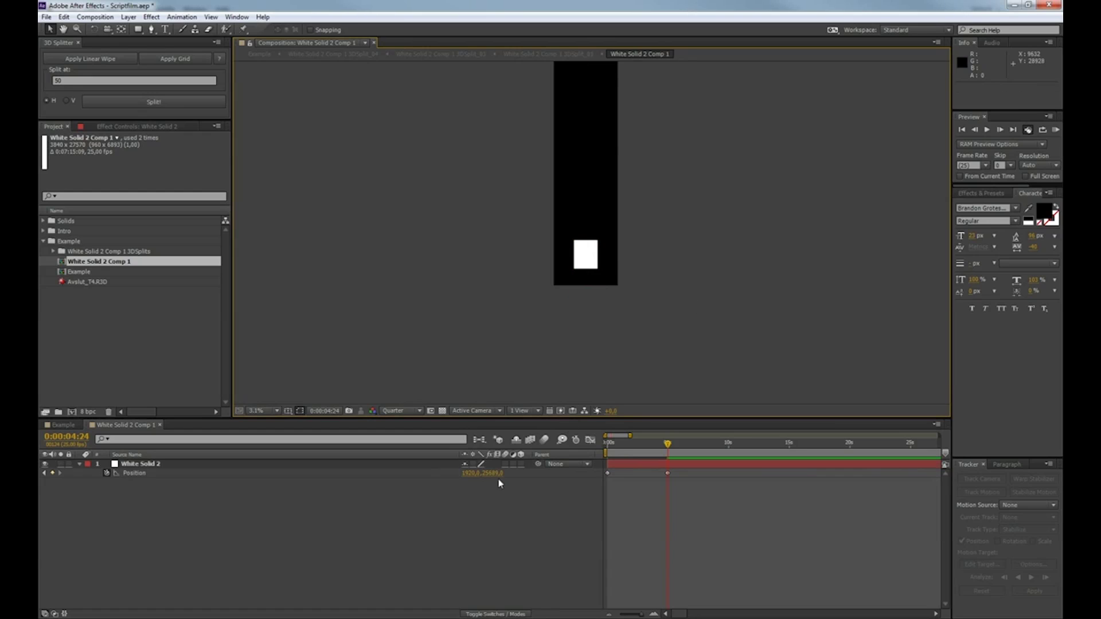
Step: Change the color of White Solid 2 to pure blue in its solid settings
{"action": "left_click", "coordinate": [150, 464]}
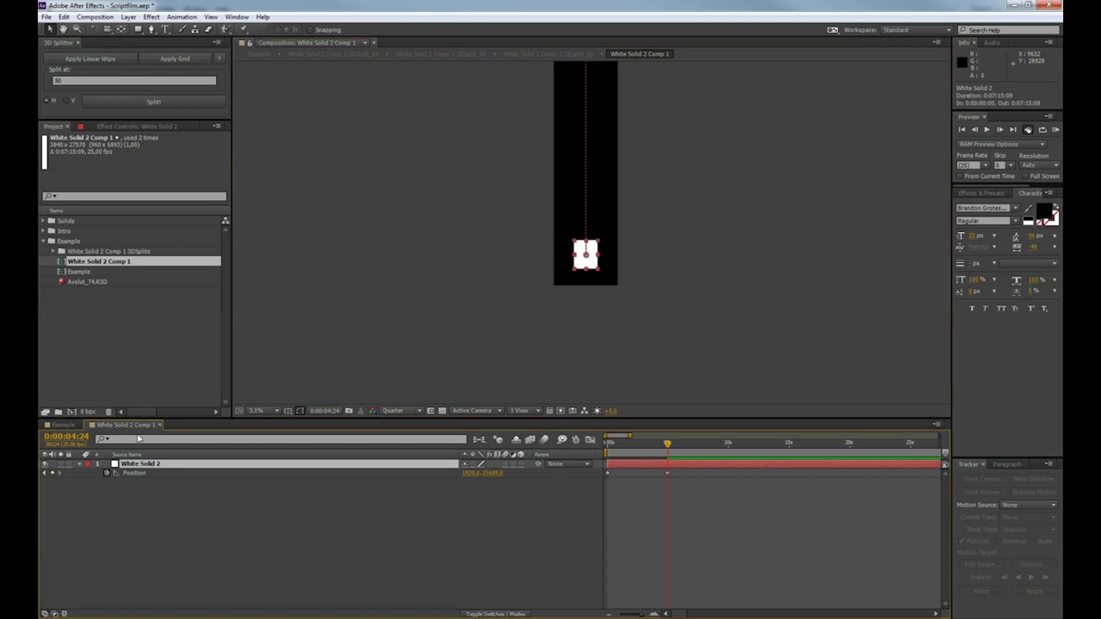
{"action": "left_click", "coordinate": [128, 17]}
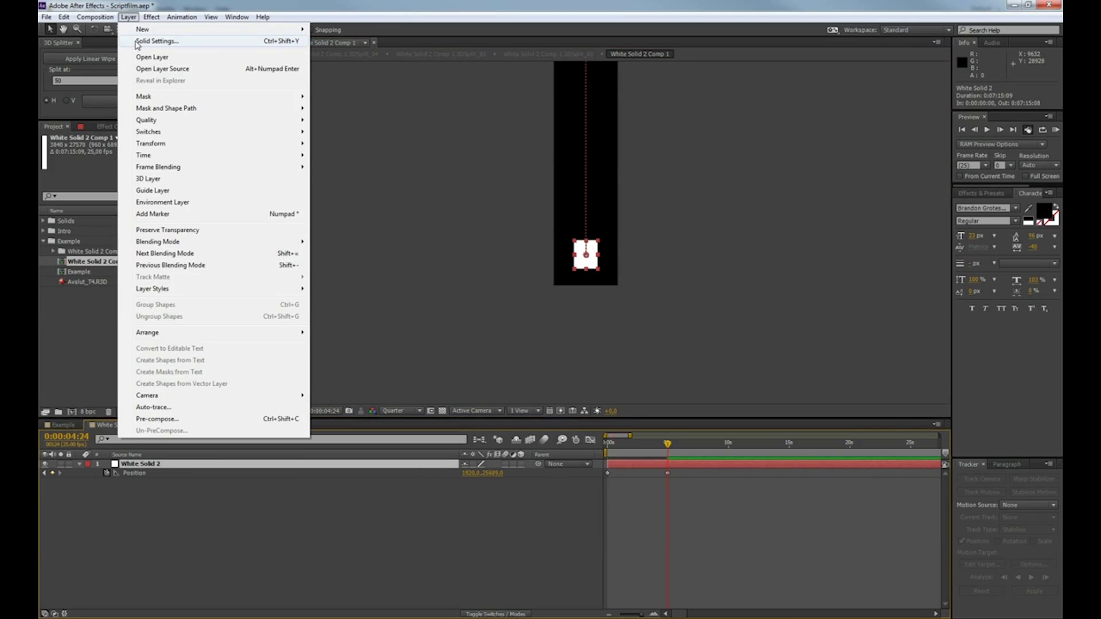
{"action": "left_click", "coordinate": [155, 42]}
{"action": "left_click", "coordinate": [424, 281]}
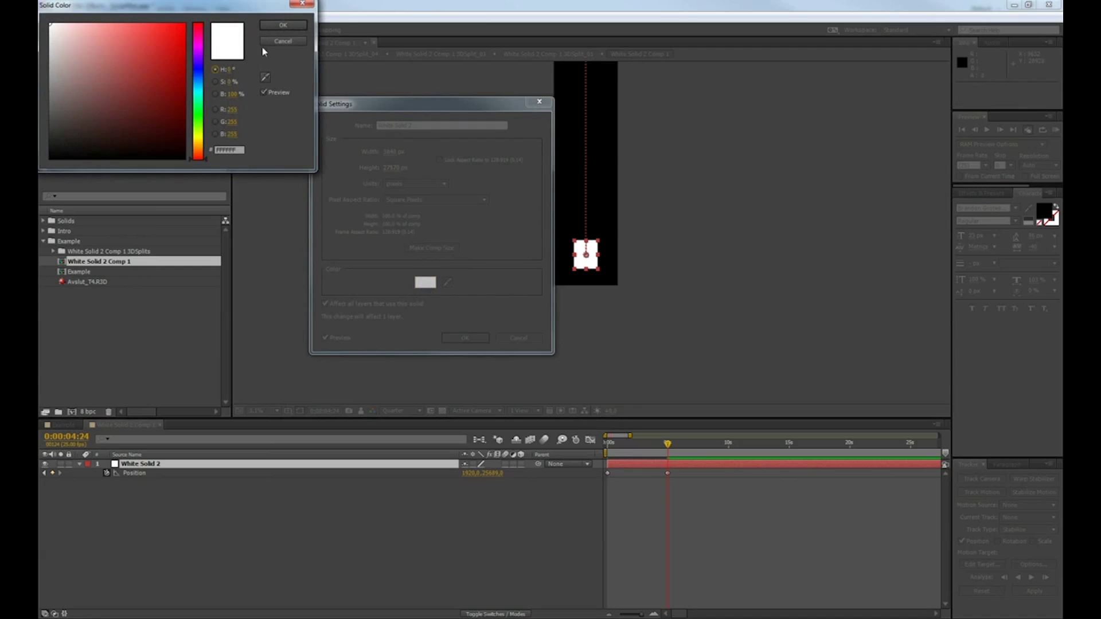
{"action": "left_click", "coordinate": [200, 69]}
{"action": "left_click", "coordinate": [184, 24]}
{"action": "left_click", "coordinate": [301, 25]}
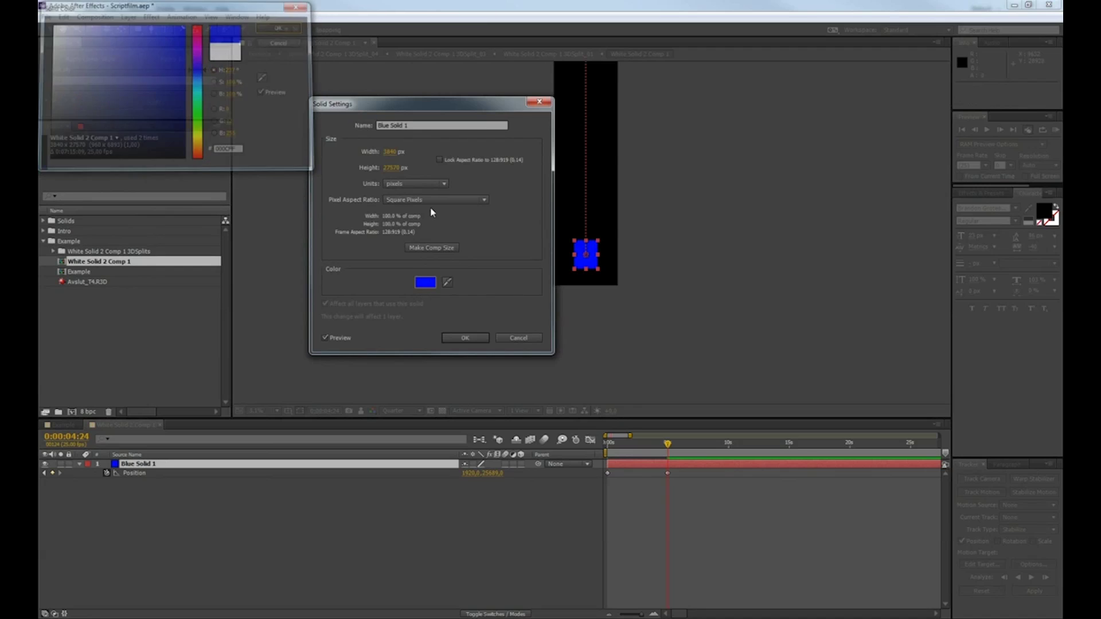
{"action": "left_click", "coordinate": [476, 340]}
Step: In the Example composition, draw a closed four-point mask on 3DSplit_05 around the black bar crossing the web
{"action": "left_click", "coordinate": [68, 426]}
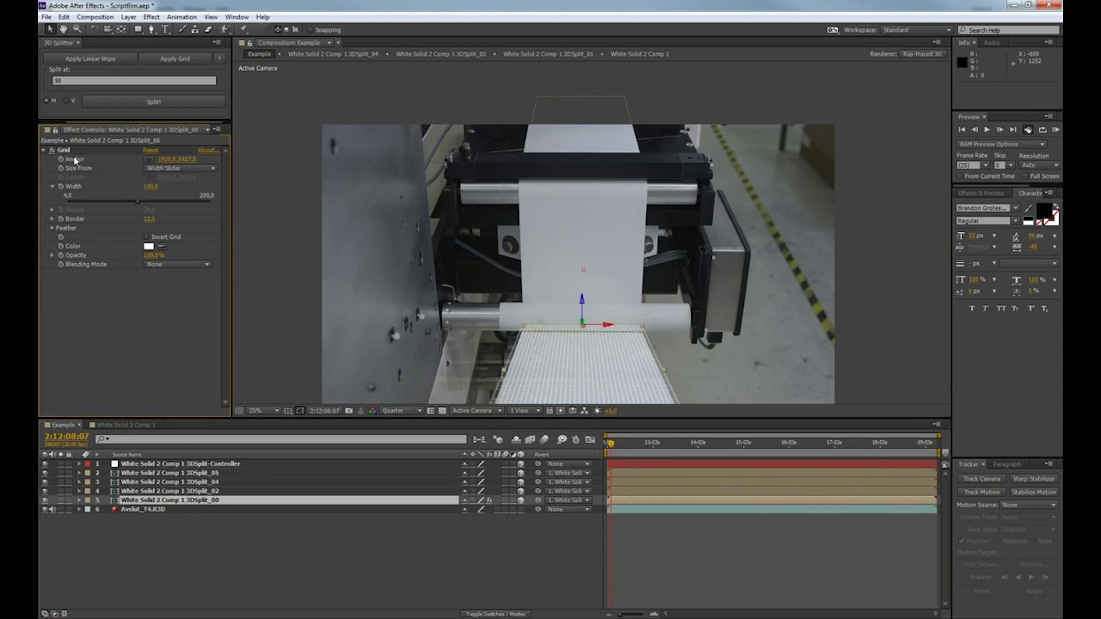
{"action": "left_click", "coordinate": [582, 137]}
{"action": "scroll", "coordinate": [574, 184], "scroll_direction": "up", "scroll_amount": 1}
{"action": "left_click_drag", "start_coordinate": [577, 284], "coordinate": [584, 479]}
{"action": "key", "text": "g"}
{"action": "left_click", "coordinate": [437, 268]}
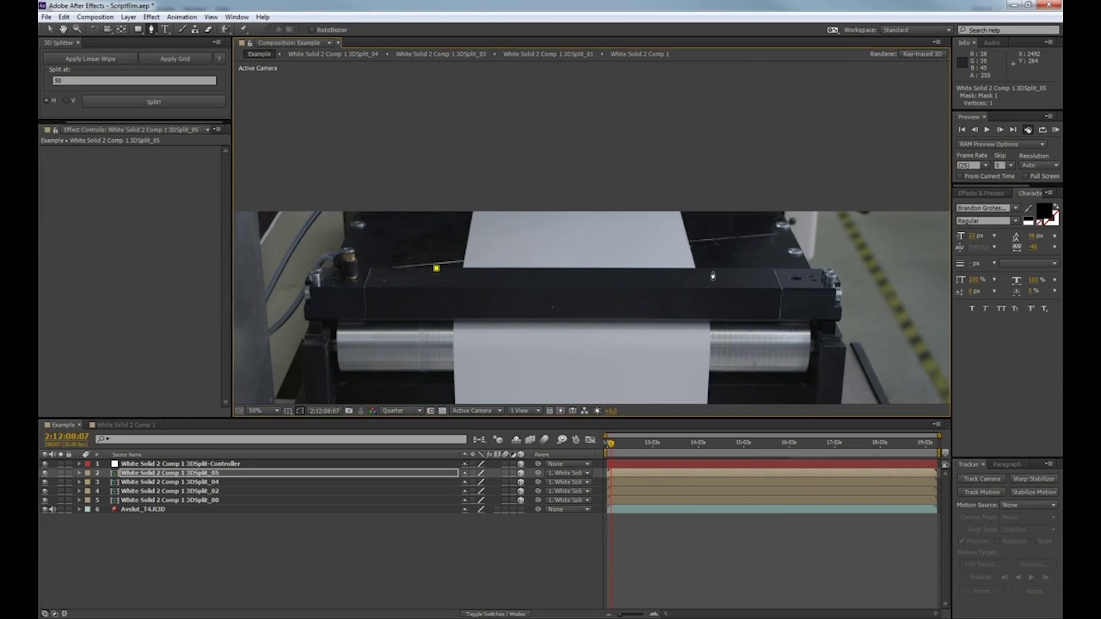
{"action": "left_click", "coordinate": [711, 269]}
{"action": "left_click", "coordinate": [775, 337]}
{"action": "left_click", "coordinate": [394, 327]}
{"action": "left_click", "coordinate": [437, 268]}
Step: Draw a closed four-point mask on 3DSplit_04 around the black bar area above the upper roller
{"action": "left_click", "coordinate": [244, 483]}
{"action": "left_click", "coordinate": [429, 320]}
{"action": "left_click", "coordinate": [736, 323]}
{"action": "left_click", "coordinate": [767, 280]}
{"action": "left_click", "coordinate": [401, 273]}
{"action": "left_click", "coordinate": [429, 320]}
Step: Draw masks over the lower white roller on 3DSplit_02 and 3DSplit_00
{"action": "left_click_drag", "start_coordinate": [579, 390], "coordinate": [580, 114]}
{"action": "left_click", "coordinate": [243, 491]}
{"action": "left_click", "coordinate": [425, 234]}
{"action": "left_click", "coordinate": [721, 235]}
{"action": "left_click", "coordinate": [241, 500], "text": "shift"}
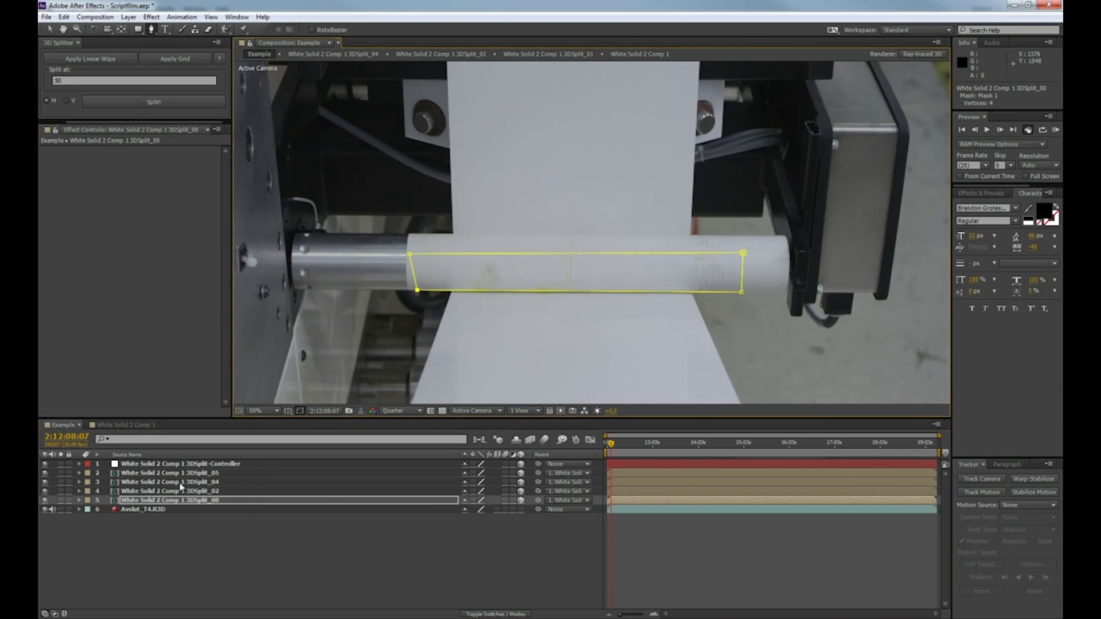
Step: Change the mask modes on the four split layers so that the masked areas are cut out
{"action": "key", "text": "m"}
{"action": "left_click", "coordinate": [471, 564]}
{"action": "left_click", "coordinate": [486, 506]}
{"action": "left_click", "coordinate": [481, 509]}
{"action": "left_click", "coordinate": [486, 543]}
{"action": "key", "text": "m"}
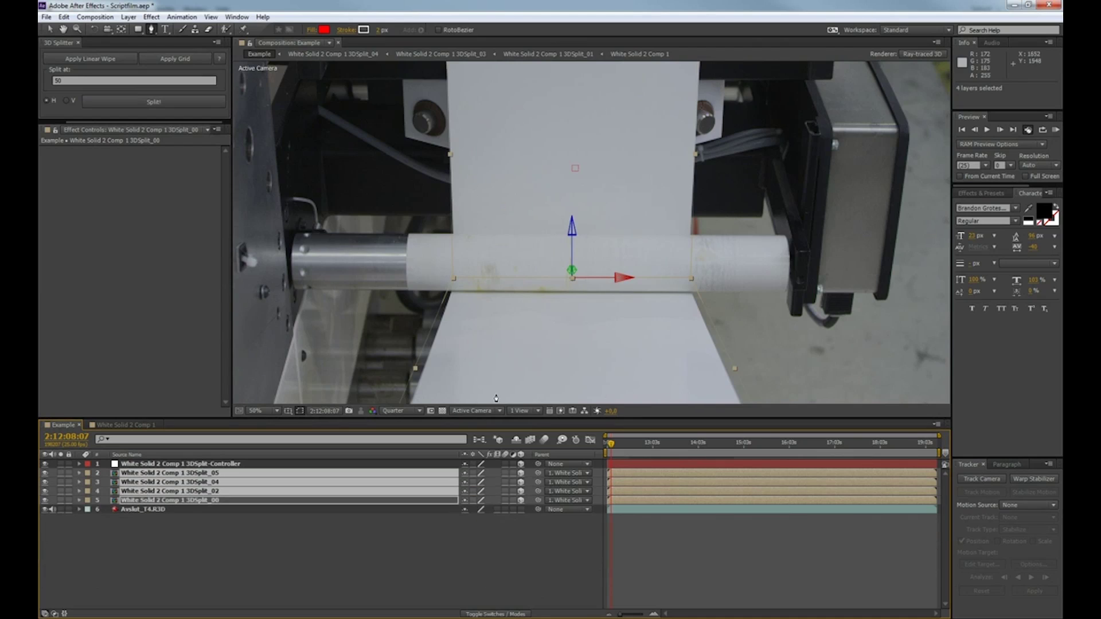
Step: End the work area at 2:12:08:07 and run a RAM preview of the blue square travelling along the paper web
{"action": "key", "text": "v"}
{"action": "scroll", "coordinate": [516, 295], "scroll_direction": "down", "scroll_amount": 1}
{"action": "left_click_drag", "start_coordinate": [523, 242], "coordinate": [503, 293]}
{"action": "key", "text": "n"}
{"action": "left_click", "coordinate": [503, 294]}
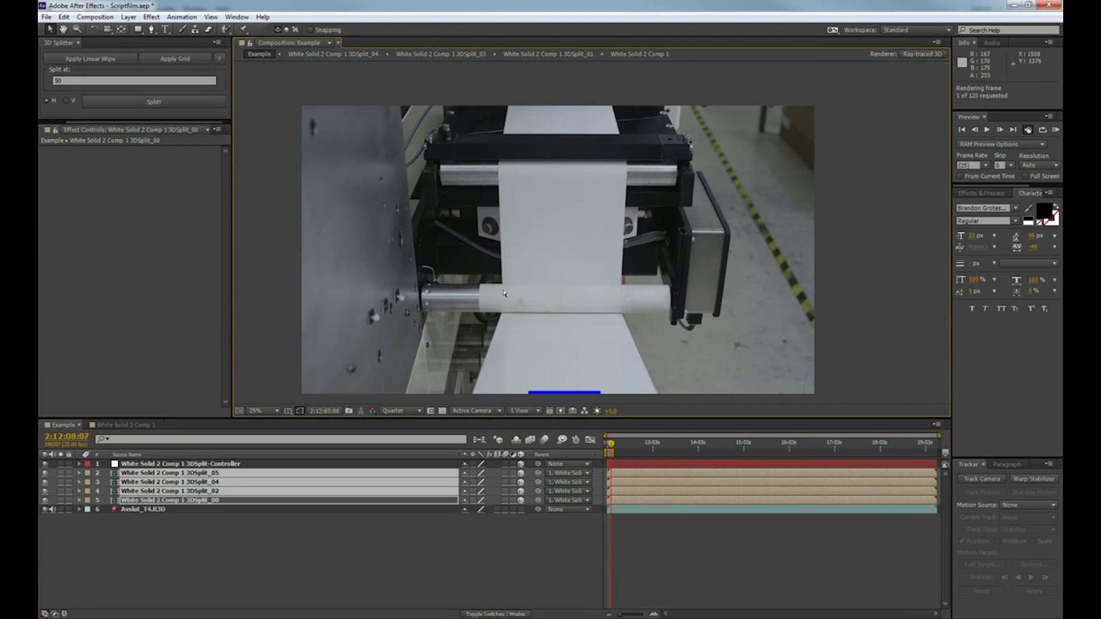
{"action": "key", "text": "KP_0"}
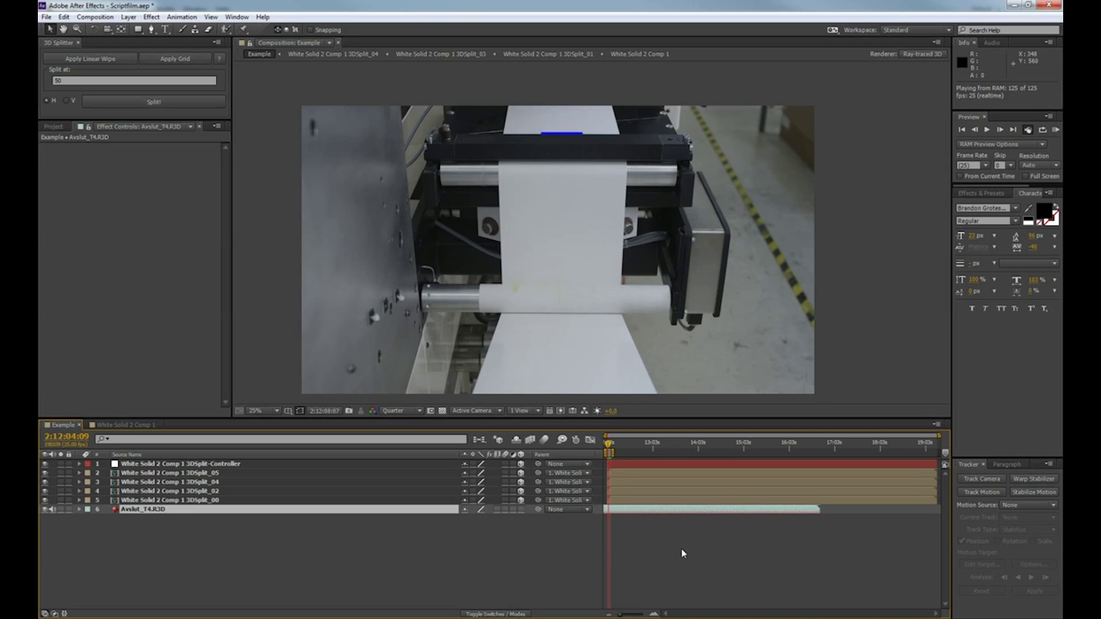